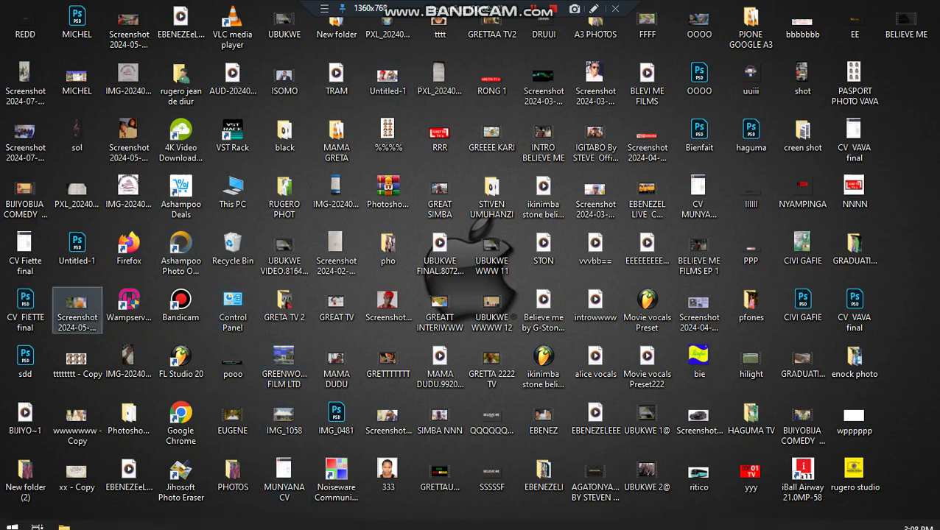
# - Open Removable Disk (G:) from This PC and maximize its window
pyautogui.doubleClick(232, 190)
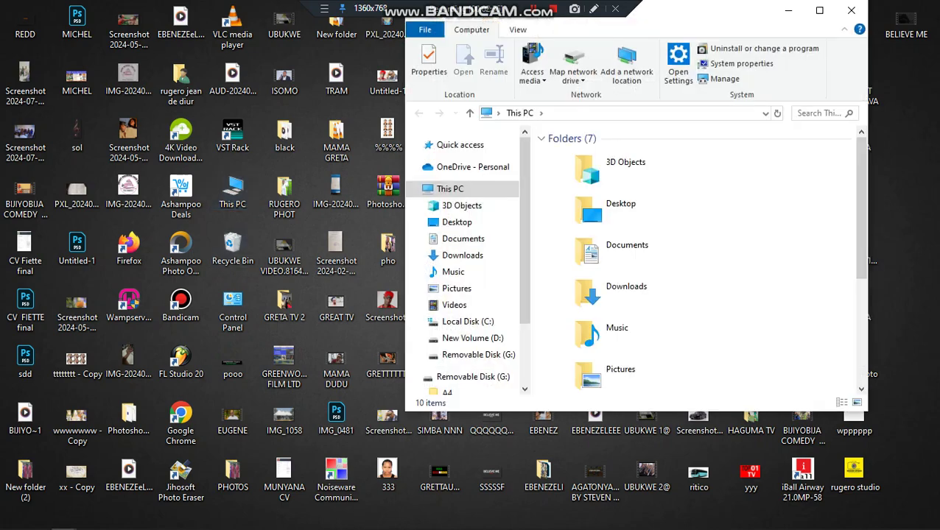
pyautogui.moveTo(730, 18); pyautogui.dragTo(546, 62)
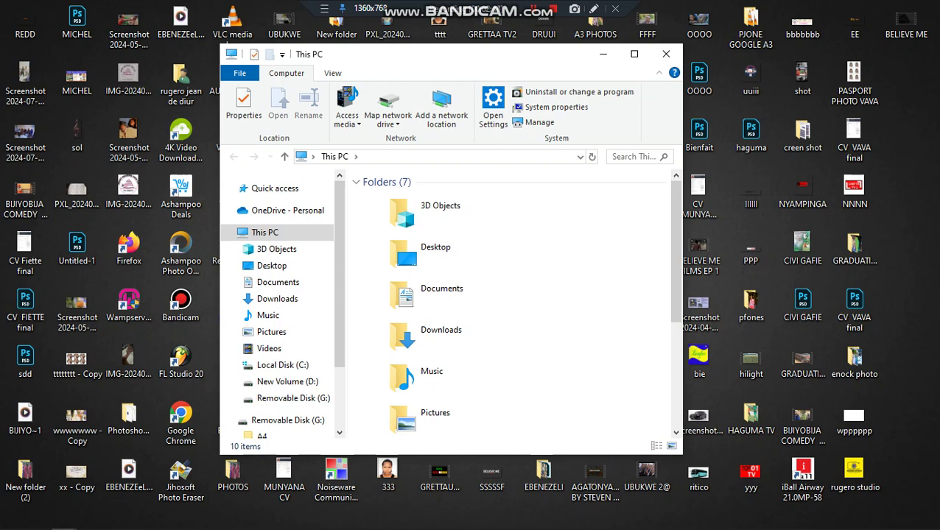
pyautogui.scroll(-5, 674, 309)
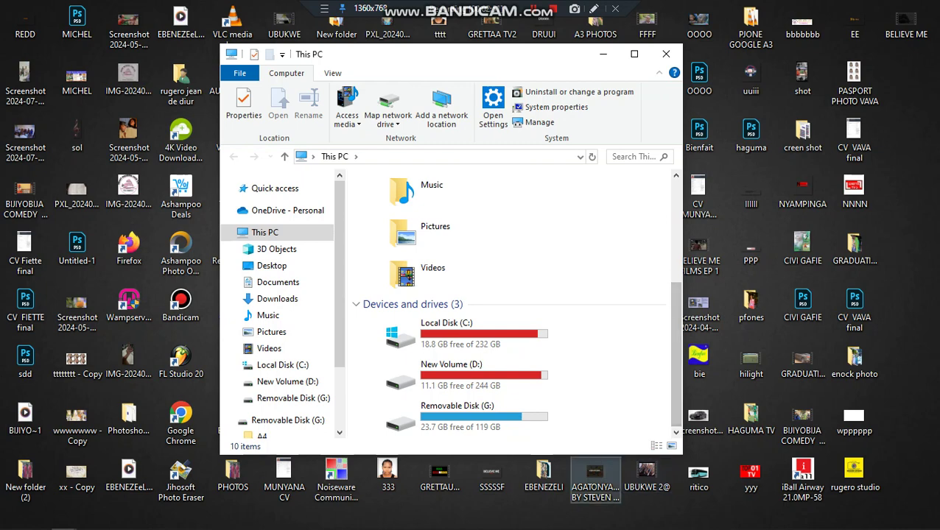
pyautogui.moveTo(617, 454)
pyautogui.mouseDown()
pyautogui.moveTo(617, 482)
pyautogui.moveTo(617, 428)
pyautogui.moveTo(617, 443)
pyautogui.mouseUp()
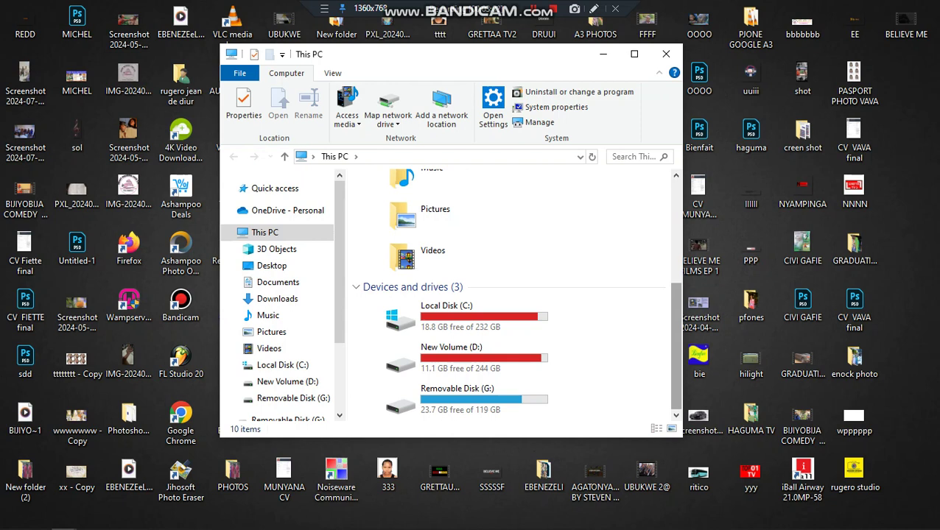
pyautogui.scroll(5, 516, 294)
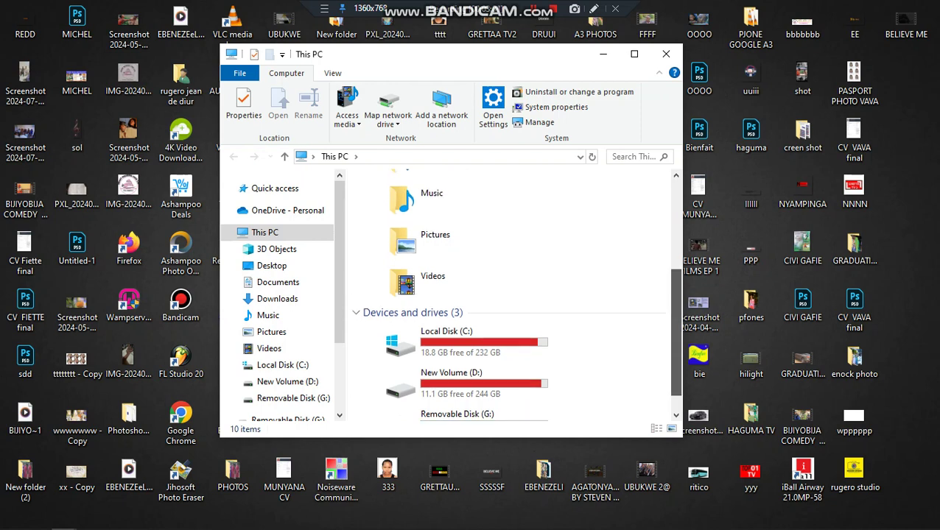
pyautogui.scroll(-5, 515, 294)
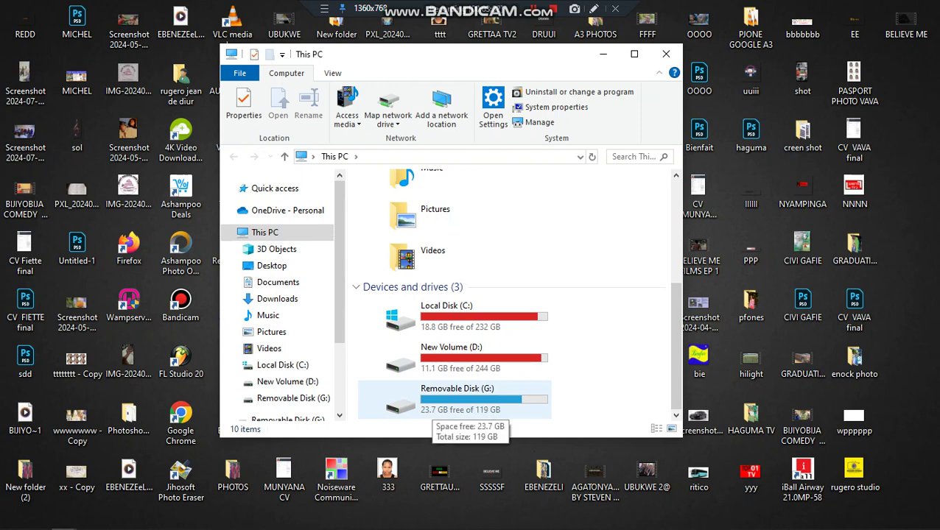
pyautogui.doubleClick(431, 407)
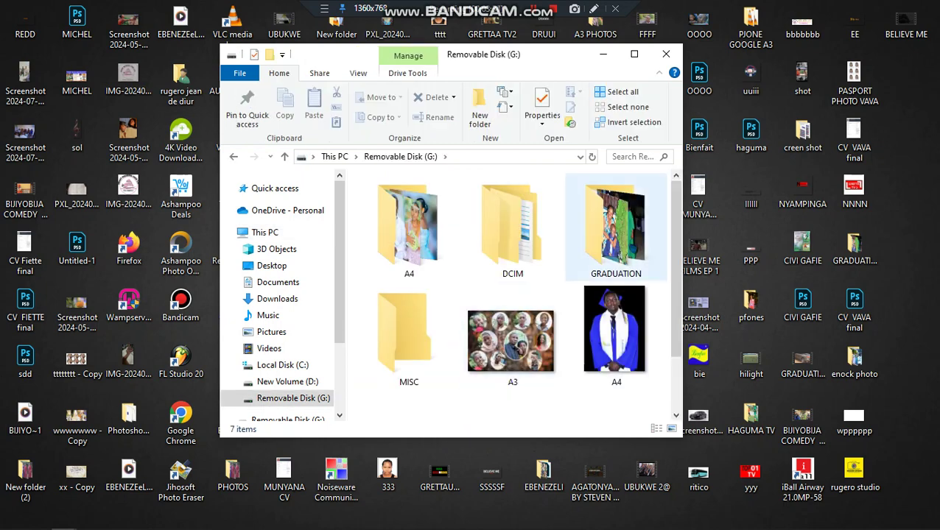
pyautogui.scroll(-2, 516, 295)
pyautogui.scroll(2, 515, 295)
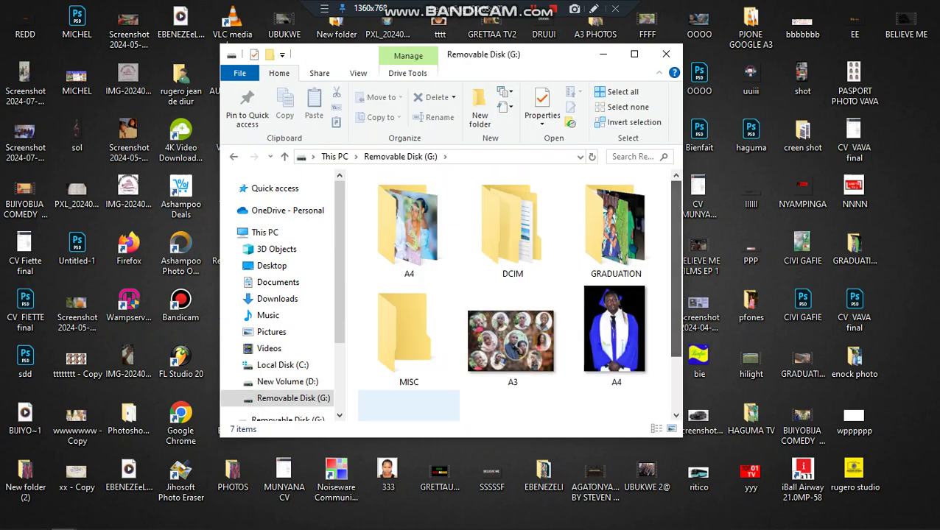
pyautogui.click(633, 54)
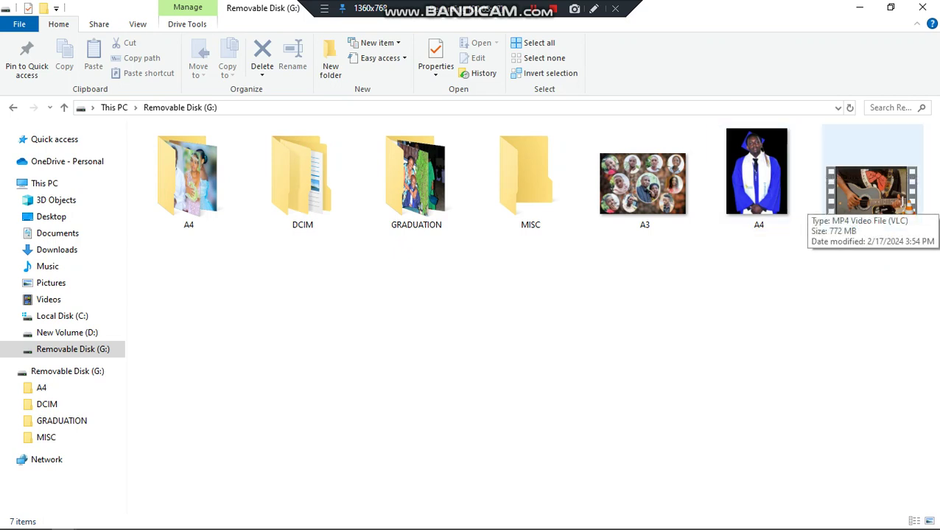
pyautogui.click(871, 192)
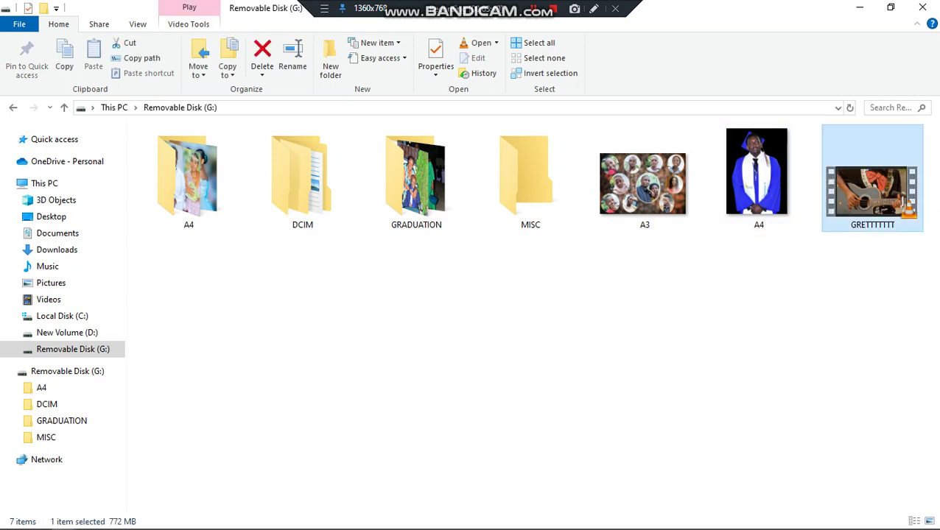
pyautogui.rightClick(871, 192)
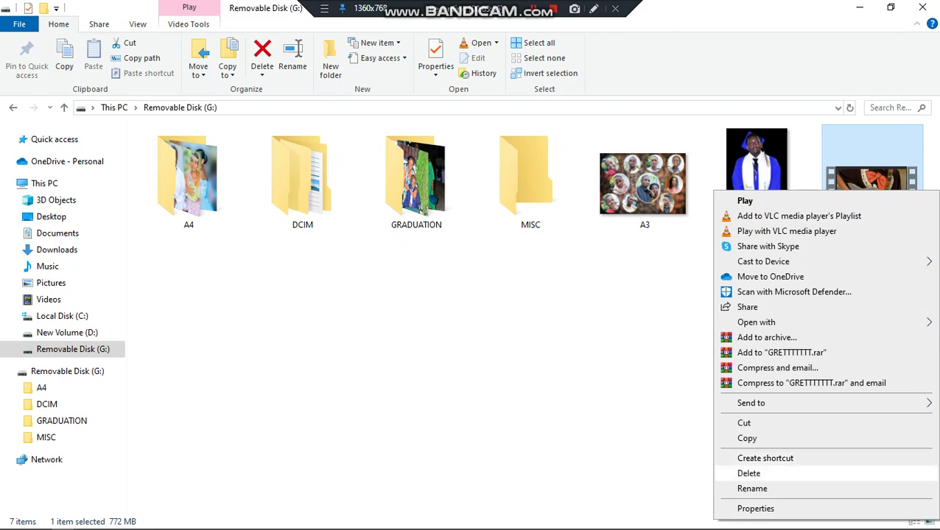
pyautogui.click(672, 287)
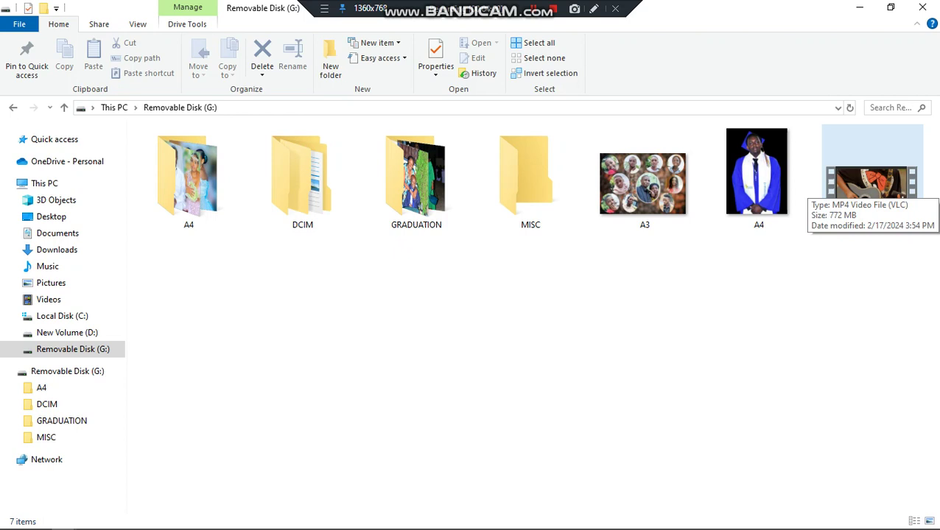
pyautogui.rightClick(847, 186)
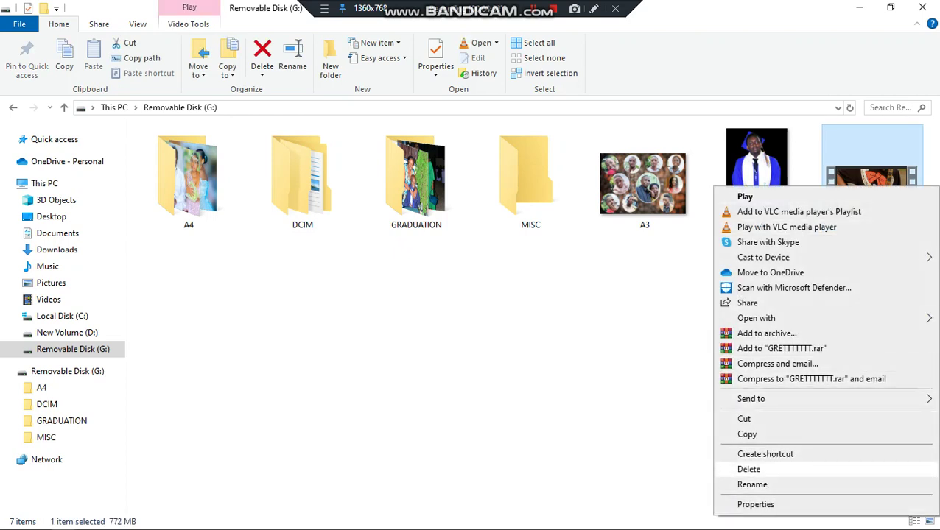
pyautogui.click(748, 469)
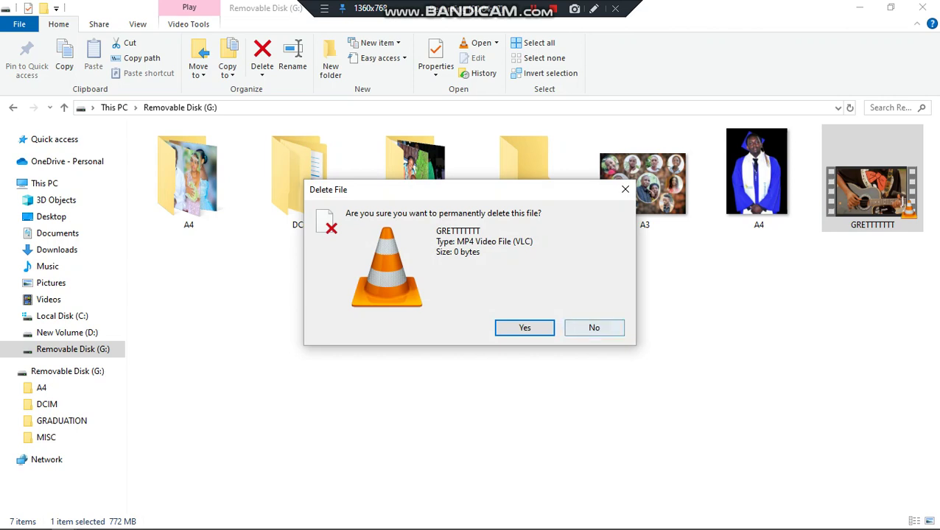
pyautogui.click(594, 327)
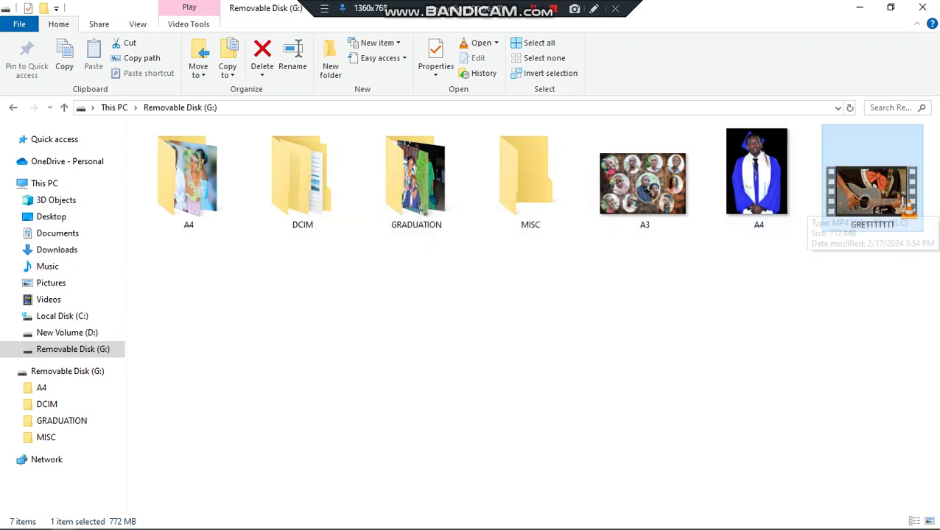
# - Permanently delete the MP4 video file from the root of Removable Disk (G:)
pyautogui.rightClick(873, 200)
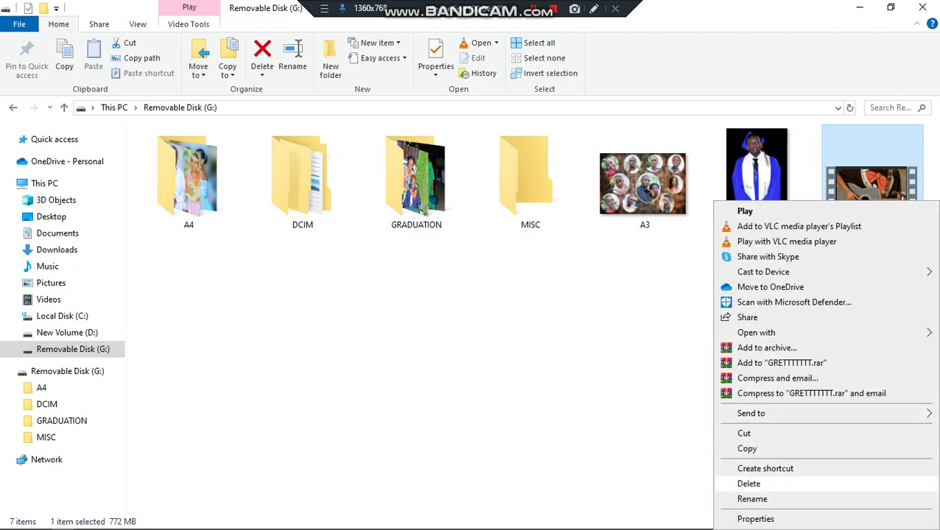
pyautogui.click(748, 484)
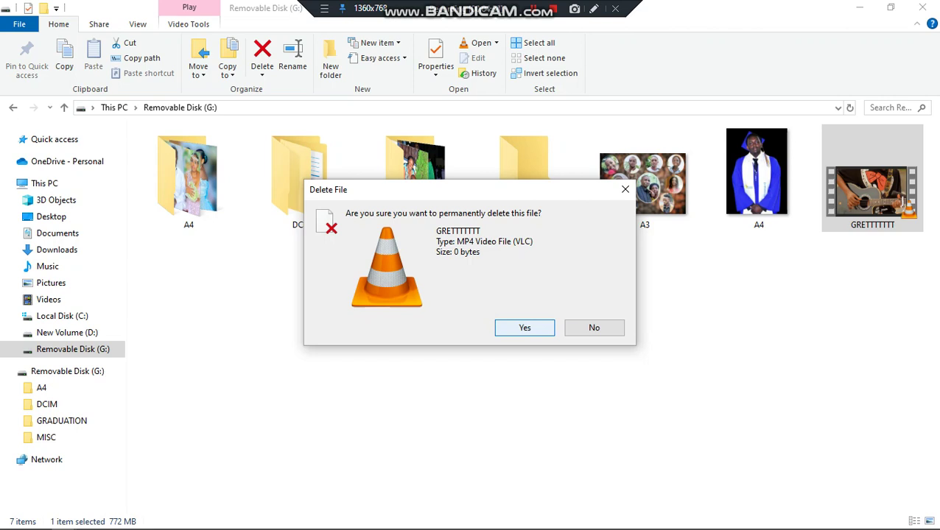
pyautogui.press('Return')
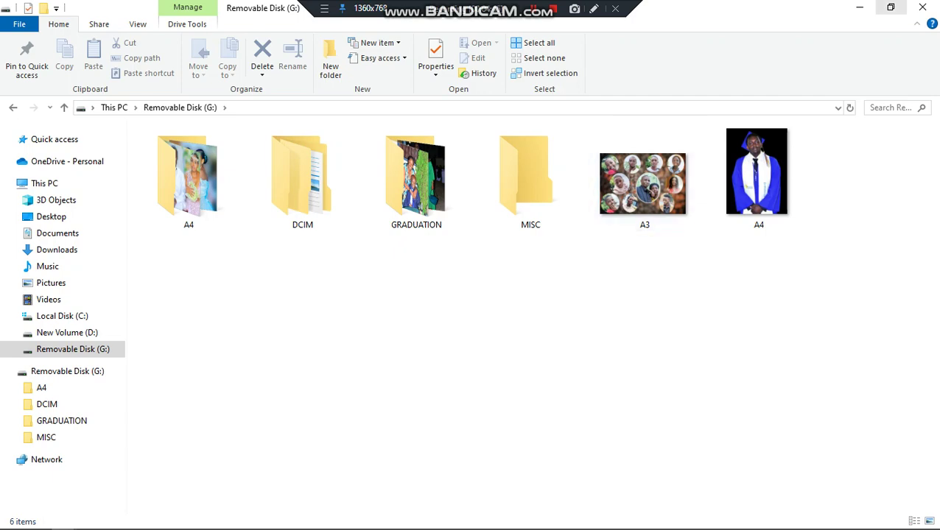
# - Restore the drive window to a smaller size, move it off the desktop icons, and preview the GREENWOOD FILM LTD image
pyautogui.click(890, 8)
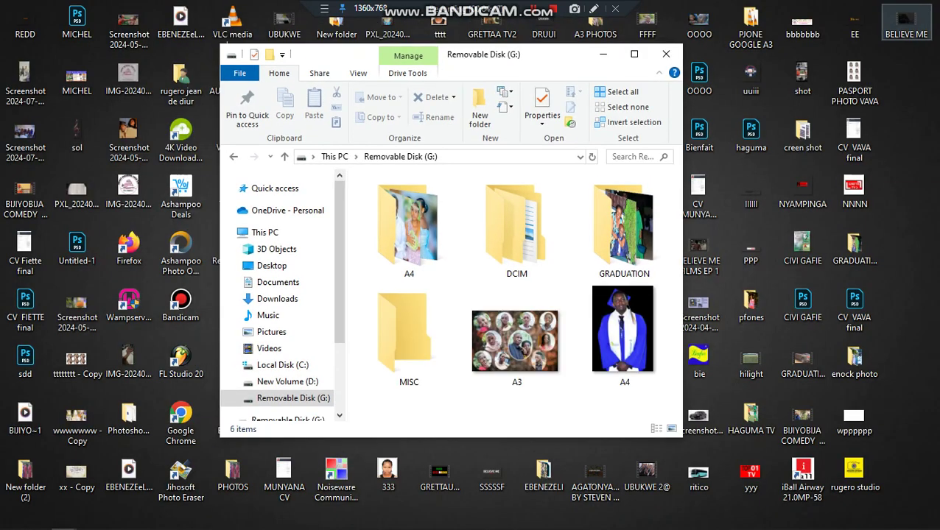
pyautogui.moveTo(530, 54); pyautogui.dragTo(692, 75)
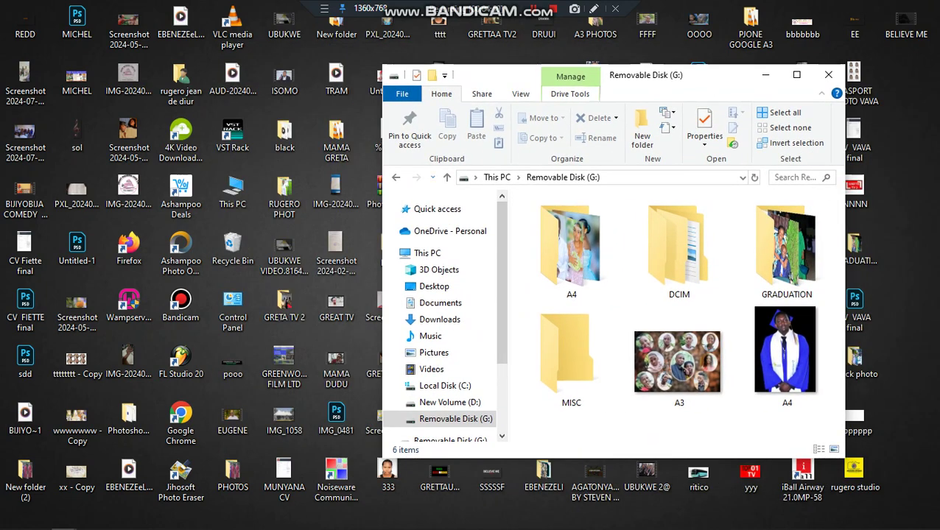
pyautogui.click(283, 364)
pyautogui.doubleClick(284, 365)
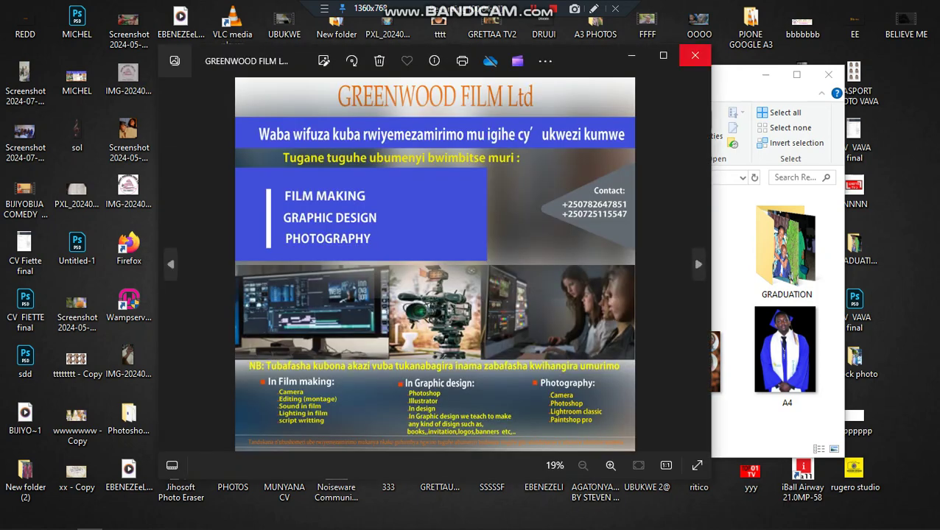
pyautogui.click(695, 55)
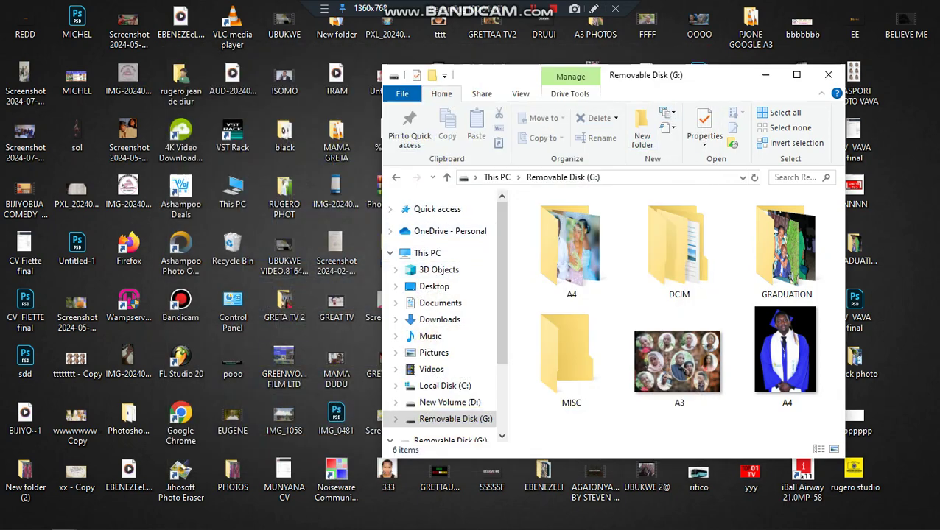
# - Copy the GREENWOOD FILM LTD image file from the desktop to the clipboard
pyautogui.click(284, 365)
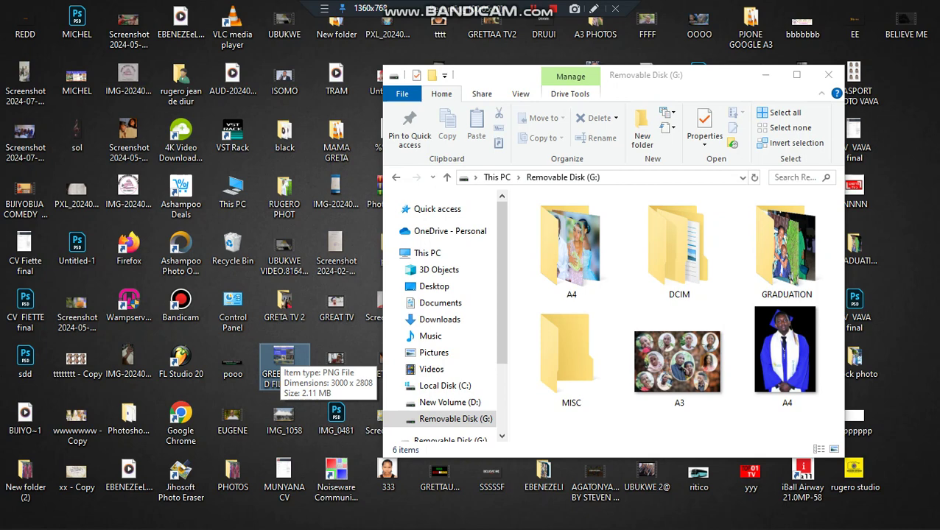
pyautogui.rightClick(284, 362)
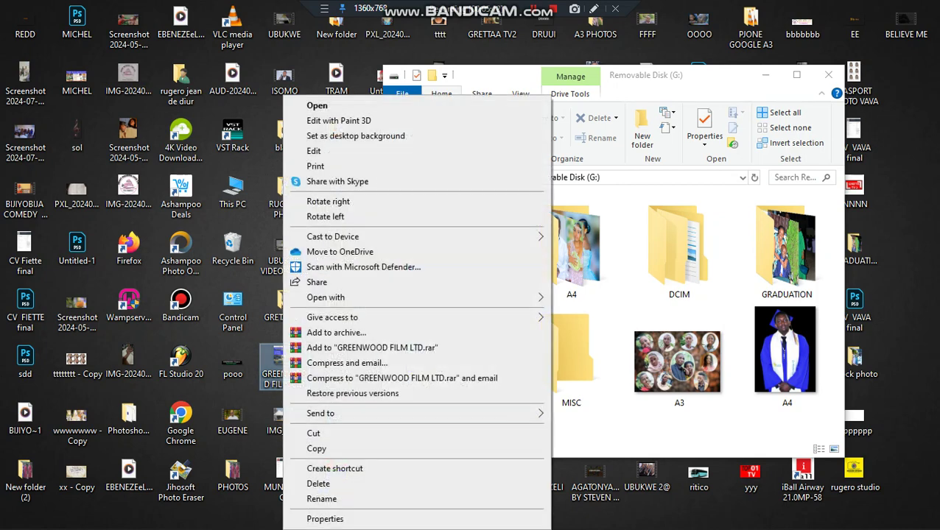
pyautogui.click(255, 336)
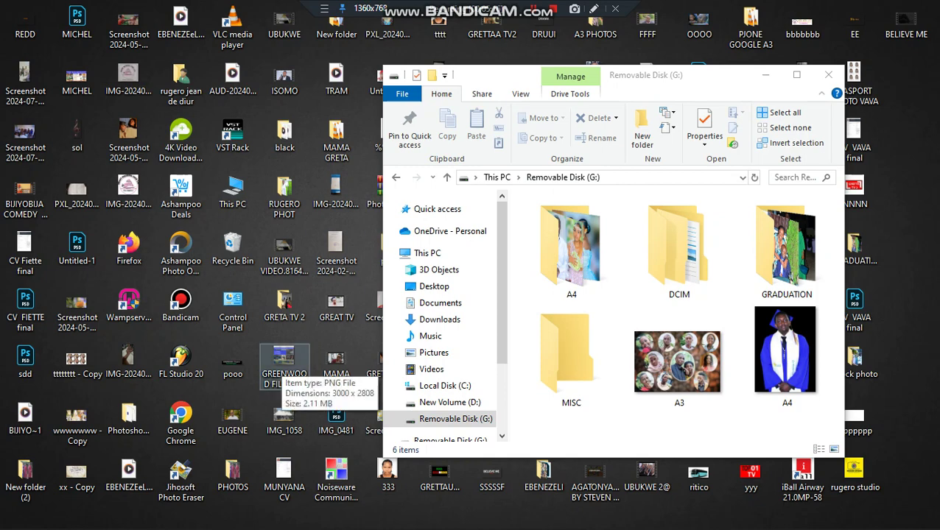
pyautogui.click(285, 363)
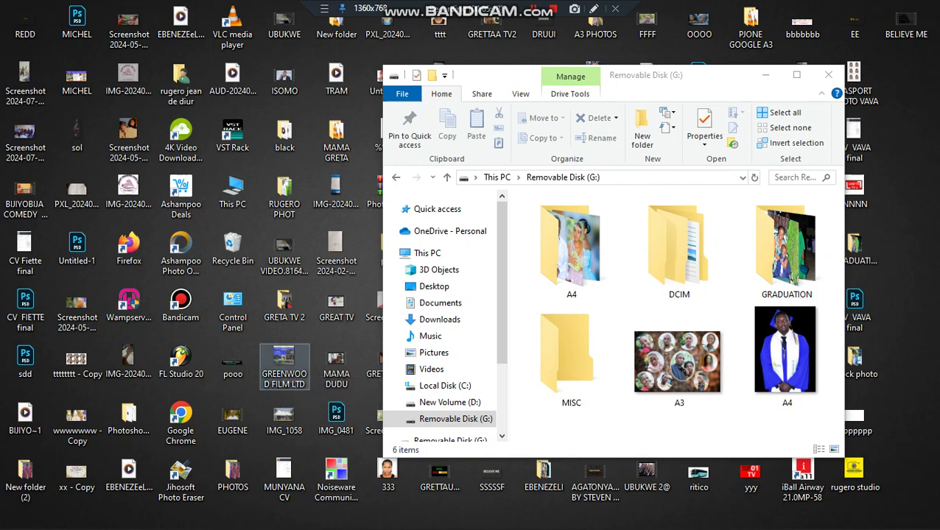
pyautogui.rightClick(279, 365)
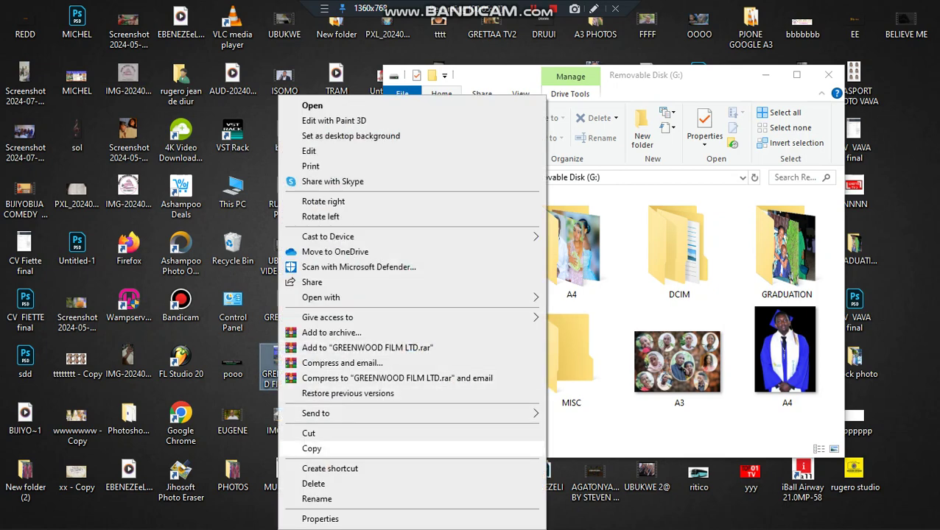
pyautogui.click(312, 448)
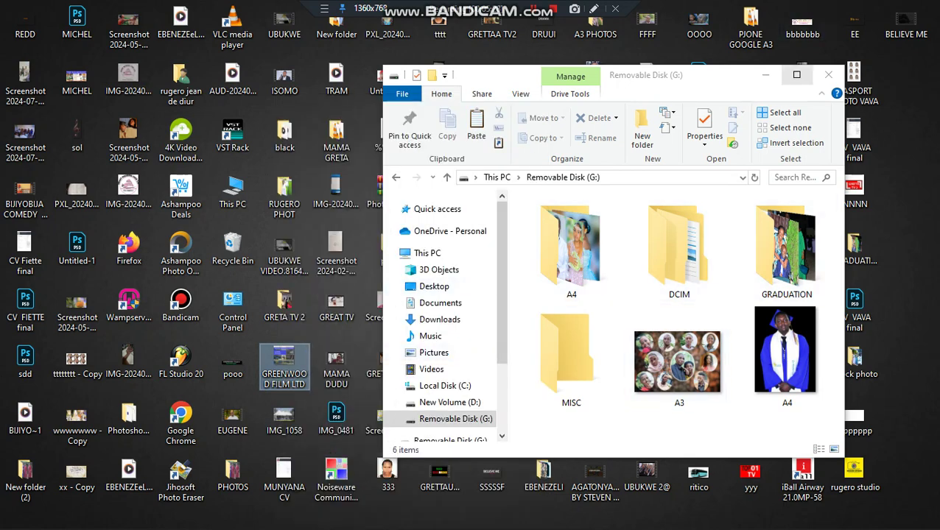
# - Maximize the Removable Disk (G:) window, check the contents of the MISC folder, and return to the drive's root
pyautogui.click(796, 74)
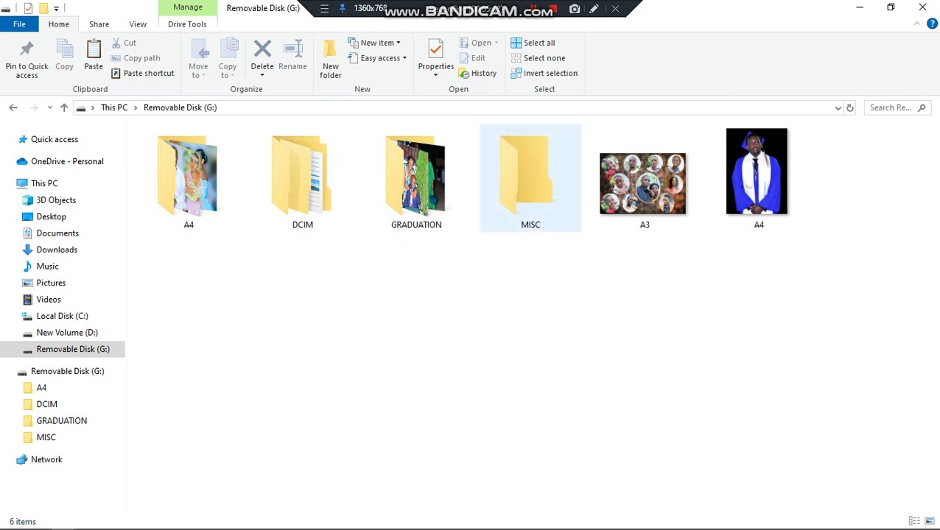
pyautogui.doubleClick(526, 177)
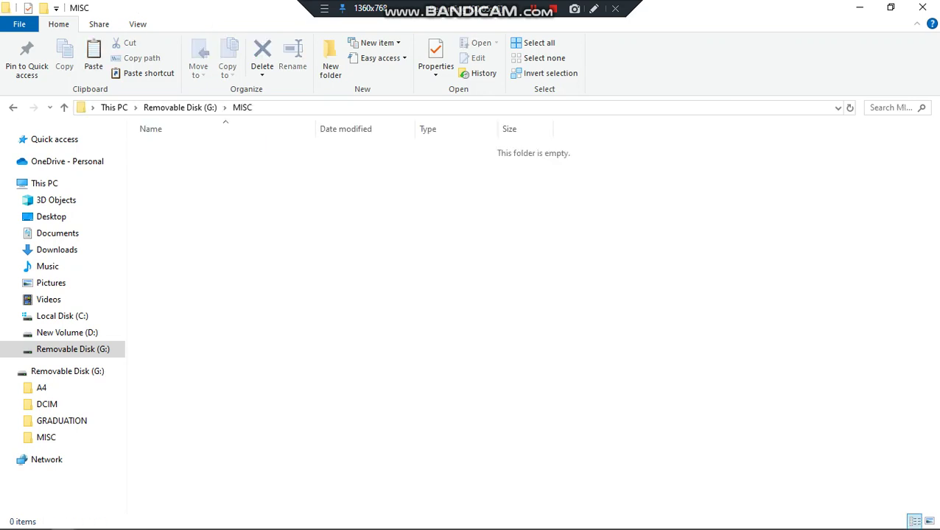
pyautogui.click(14, 107)
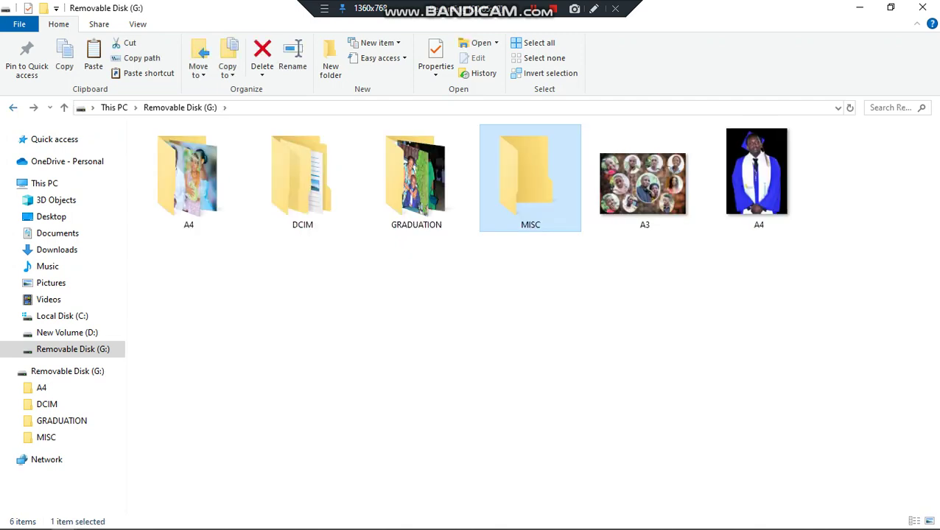
pyautogui.doubleClick(529, 179)
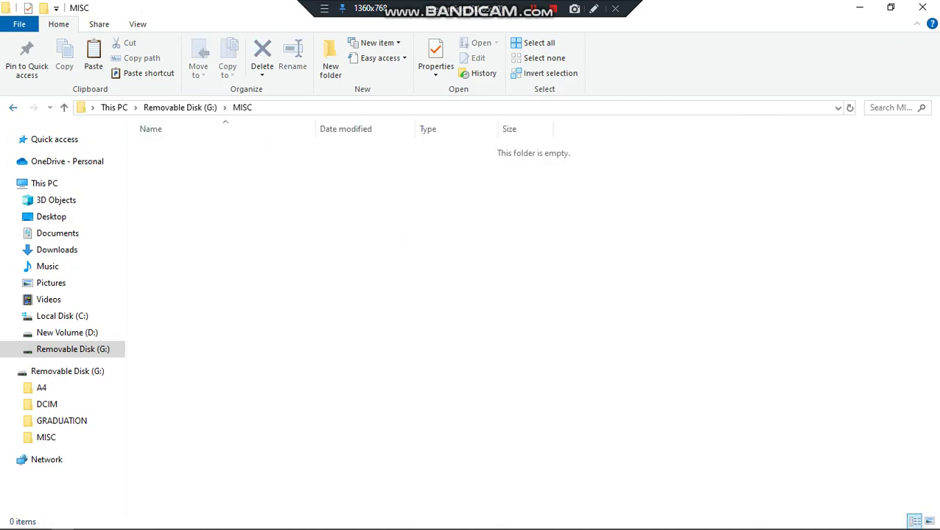
pyautogui.click(14, 108)
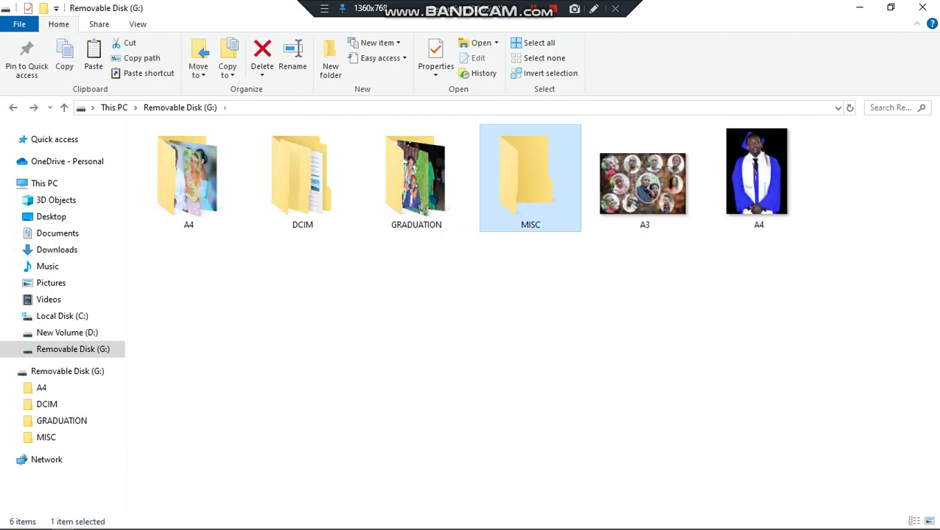
pyautogui.doubleClick(530, 179)
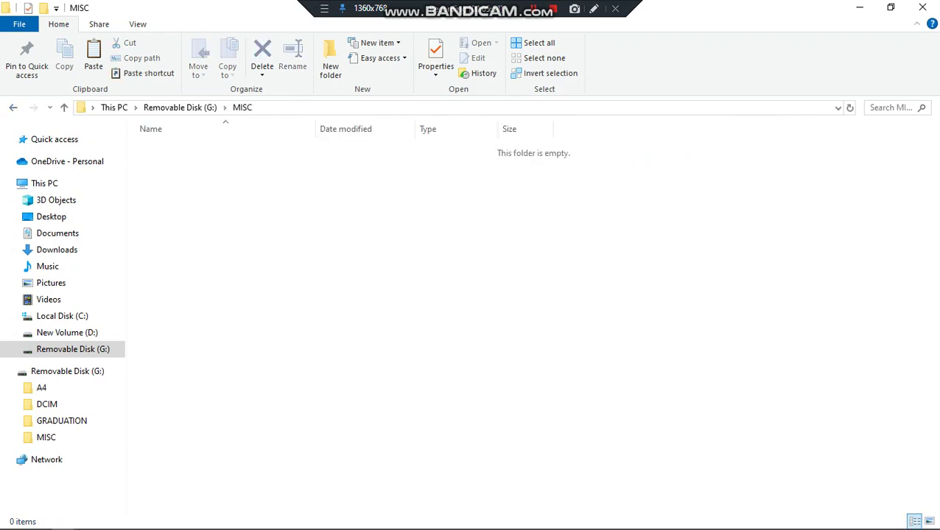
pyautogui.click(13, 107)
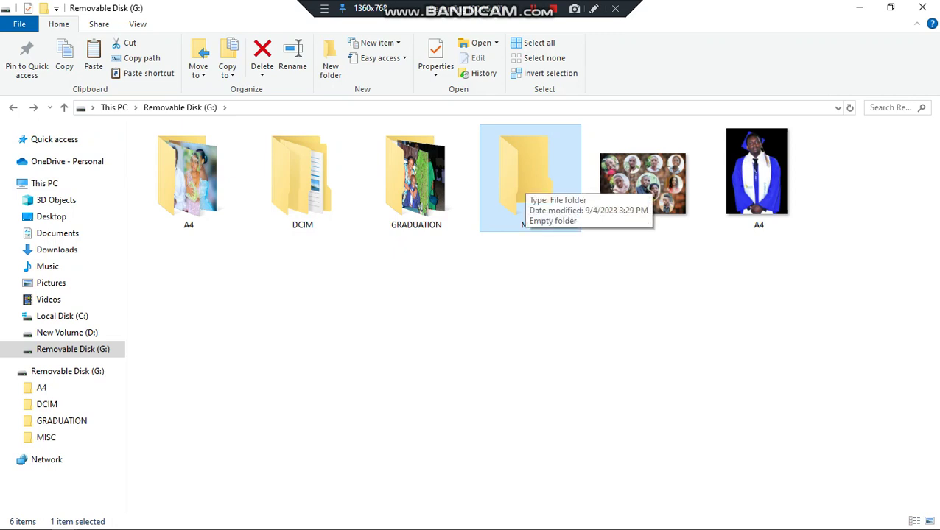
# - Paste the copied GREENWOOD FILM LTD image into the MISC folder, open the folder and display its contents as large thumbnails
pyautogui.rightClick(524, 166)
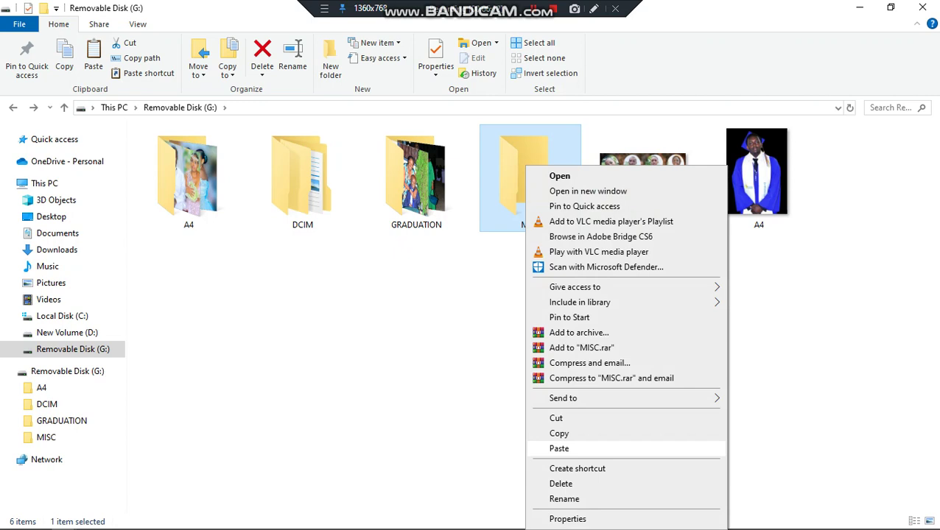
pyautogui.click(560, 449)
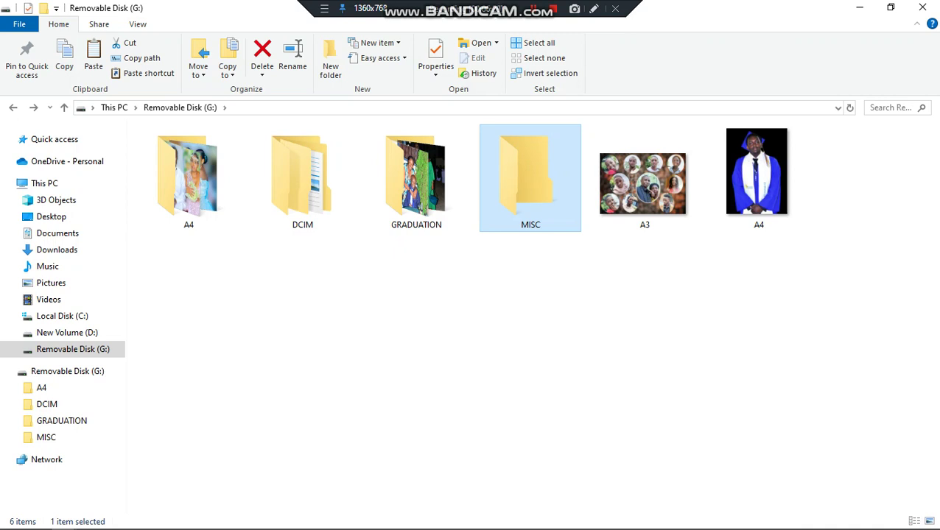
pyautogui.doubleClick(530, 177)
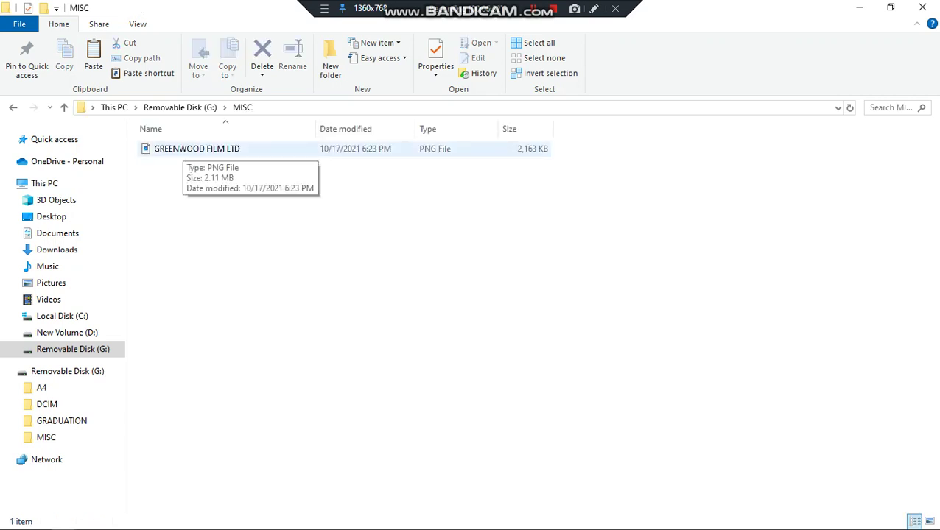
pyautogui.click(931, 521)
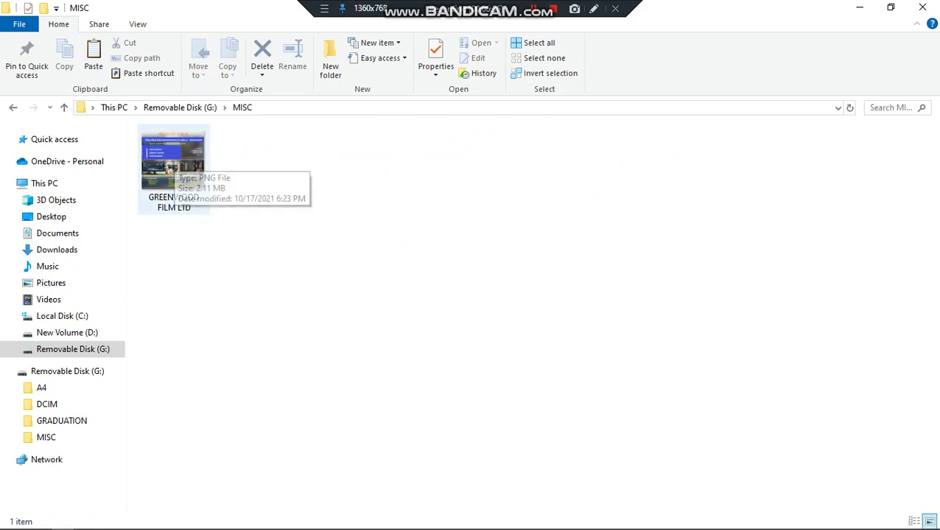
# - Reopen the MISC folder, delete the GREENWOOD FILM LTD image from it, and return to the drive's root
pyautogui.press('BackSpace')
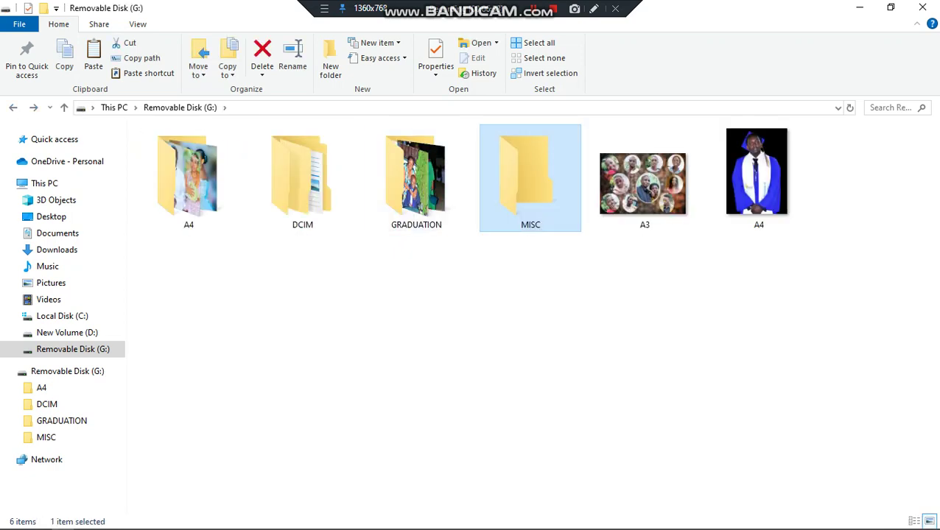
pyautogui.press('Return')
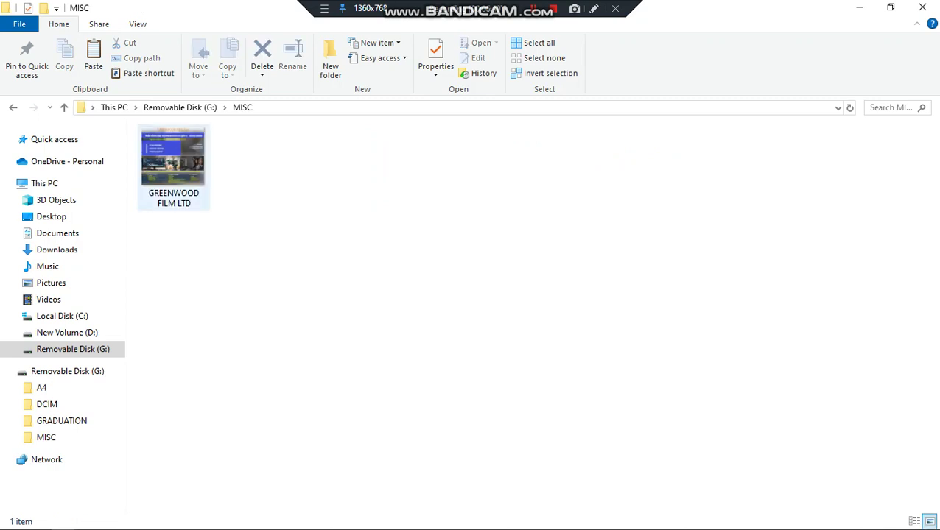
pyautogui.press('Down')
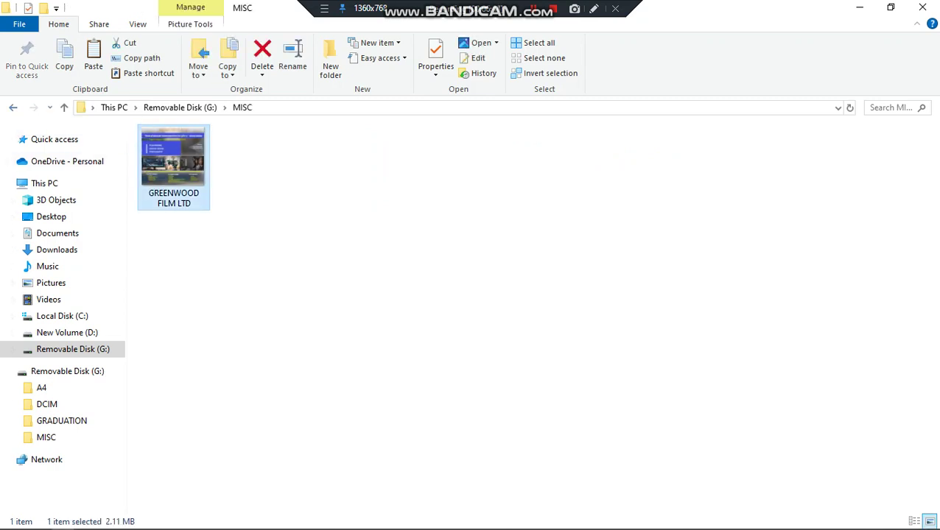
pyautogui.rightClick(154, 170)
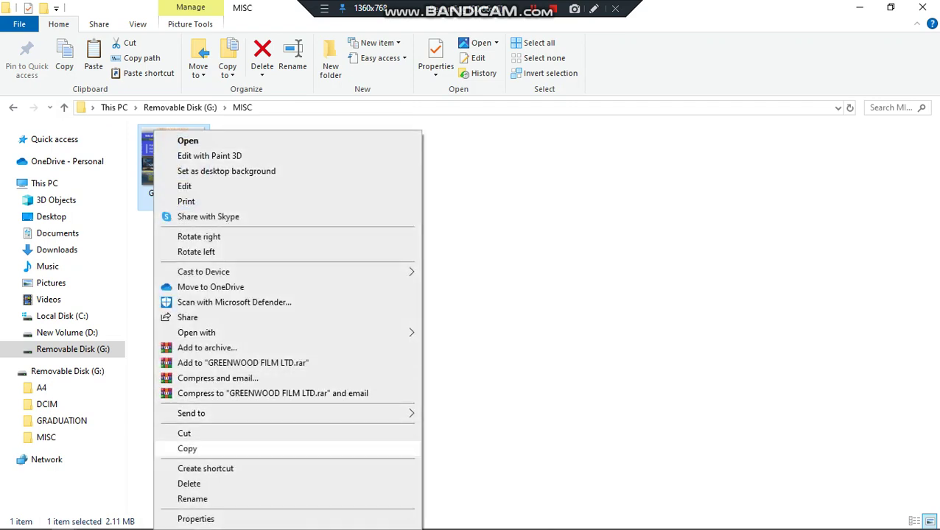
pyautogui.click(188, 483)
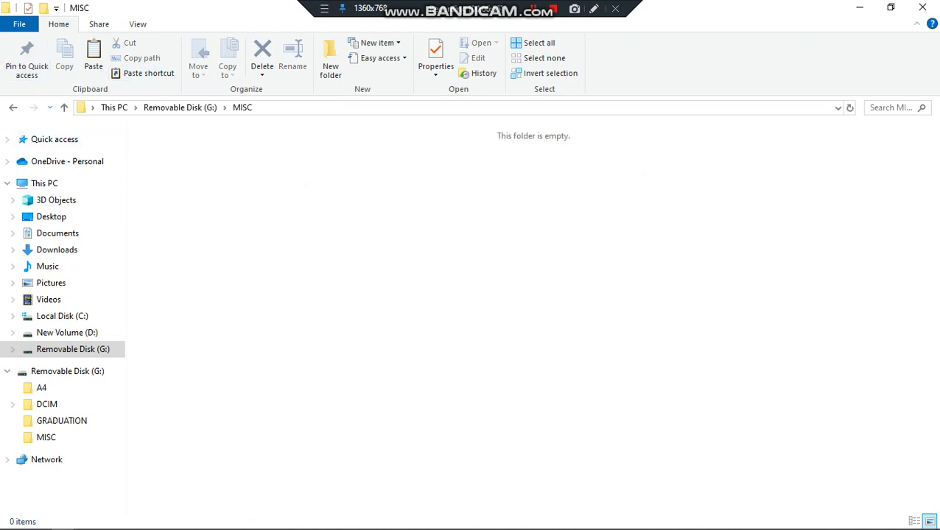
pyautogui.press('BackSpace')
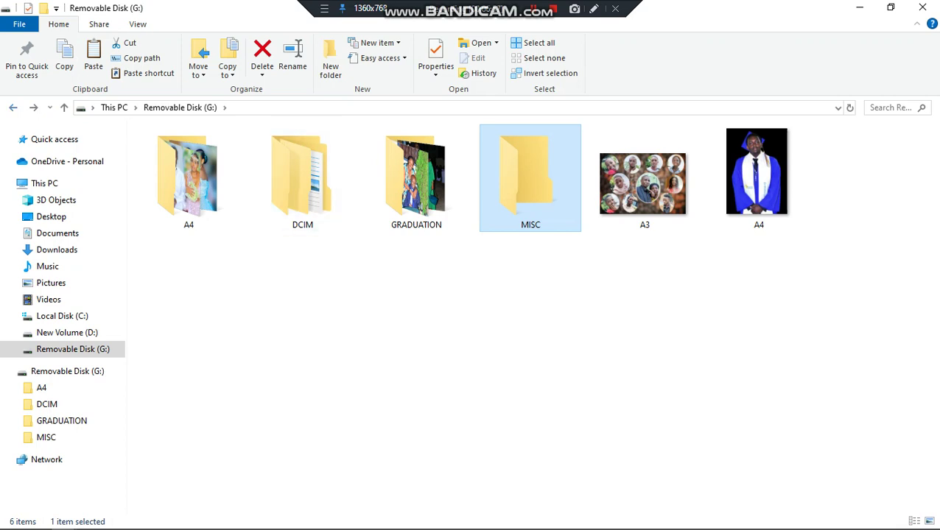
# - Paste the copied GREENWOOD FILM LTD image directly into the root of Removable Disk (G:)
pyautogui.click(515, 339)
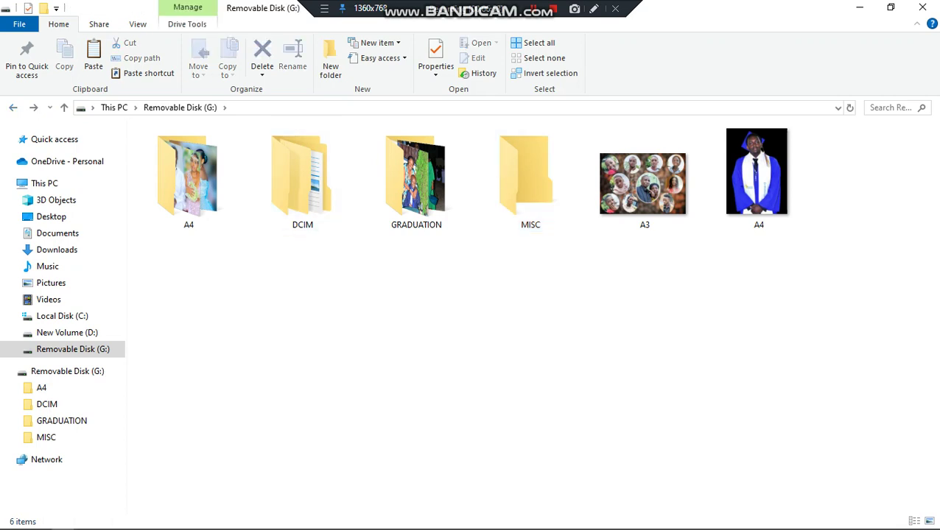
pyautogui.rightClick(410, 316)
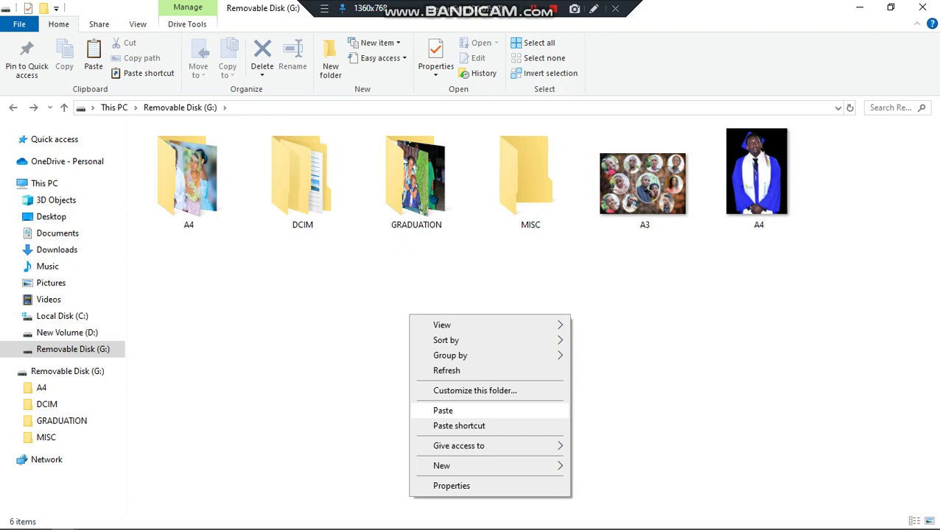
pyautogui.click(443, 410)
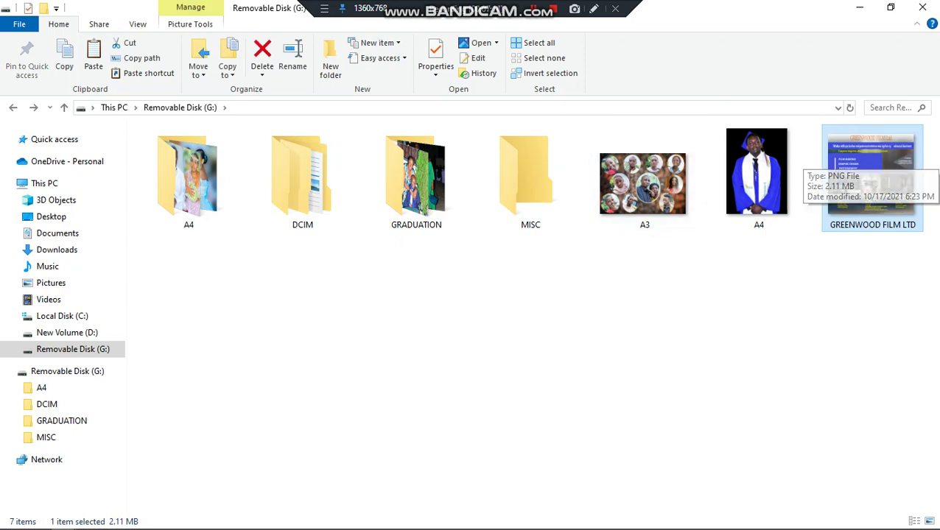
# - Permanently delete the pasted GREENWOOD FILM LTD image from the root of Removable Disk (G:)
pyautogui.rightClick(873, 176)
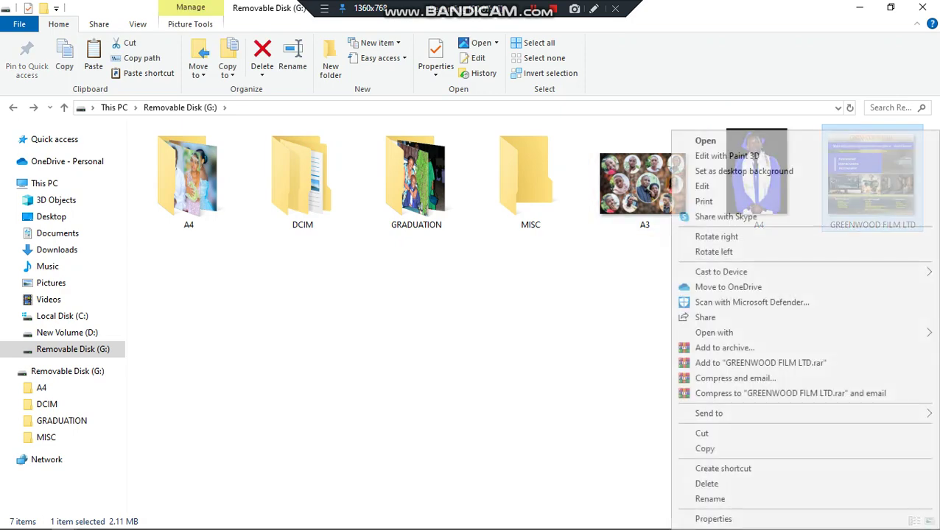
pyautogui.click(707, 484)
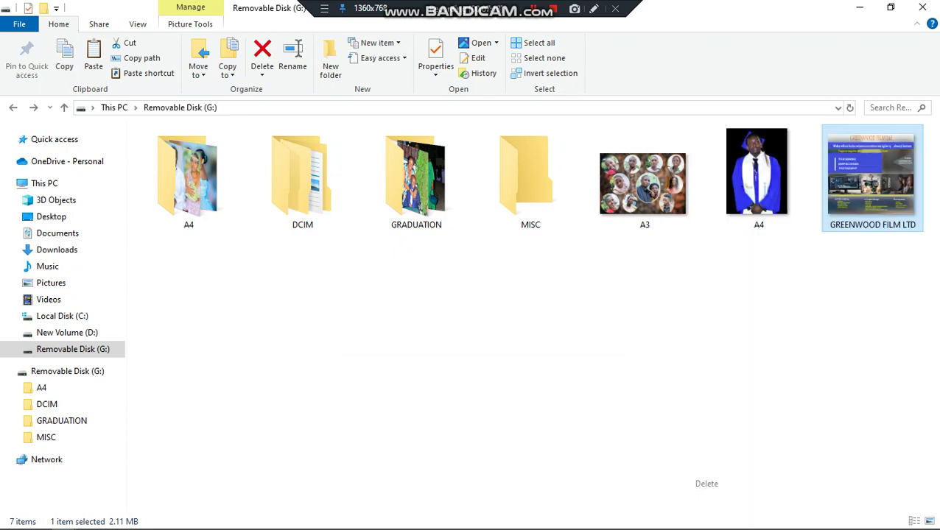
pyautogui.click(524, 327)
# - Restore the drive window to a smaller size and move it away from the GREENWOOD FILM LTD desktop icon
pyautogui.click(891, 7)
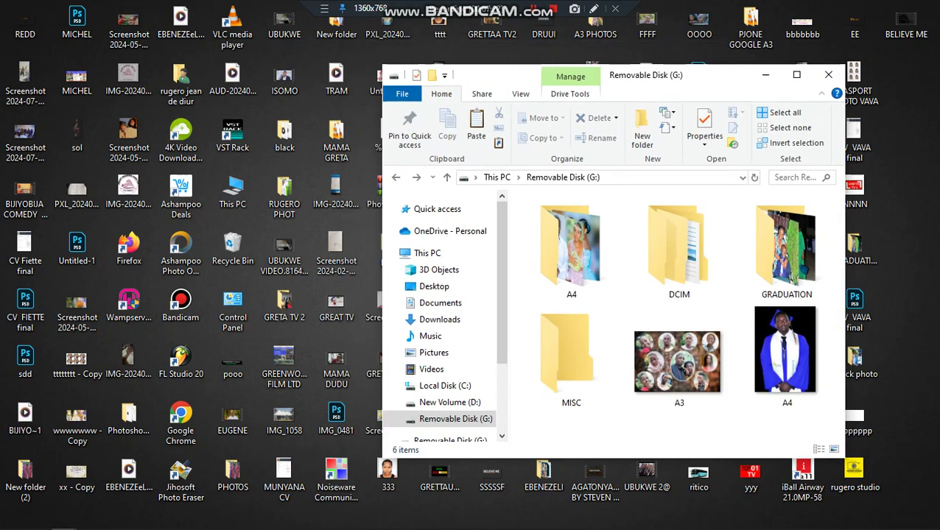
pyautogui.moveTo(709, 82); pyautogui.dragTo(751, 65)
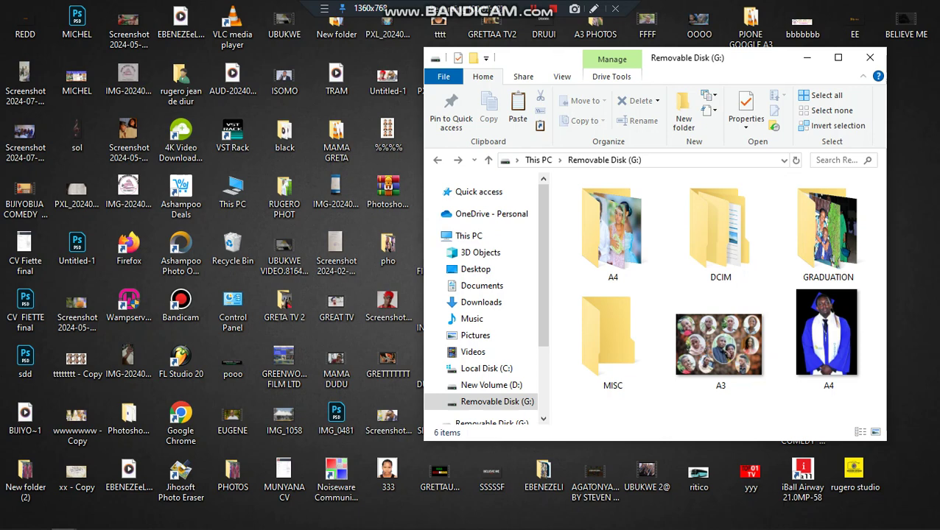
pyautogui.moveTo(730, 57); pyautogui.dragTo(759, 55)
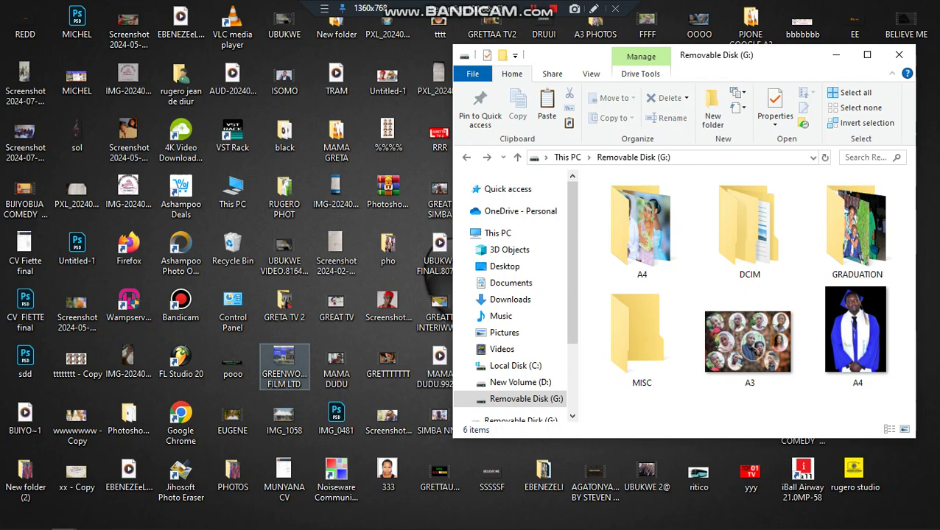
# - Cut the GREENWOOD FILM LTD image file from the desktop
pyautogui.rightClick(284, 365)
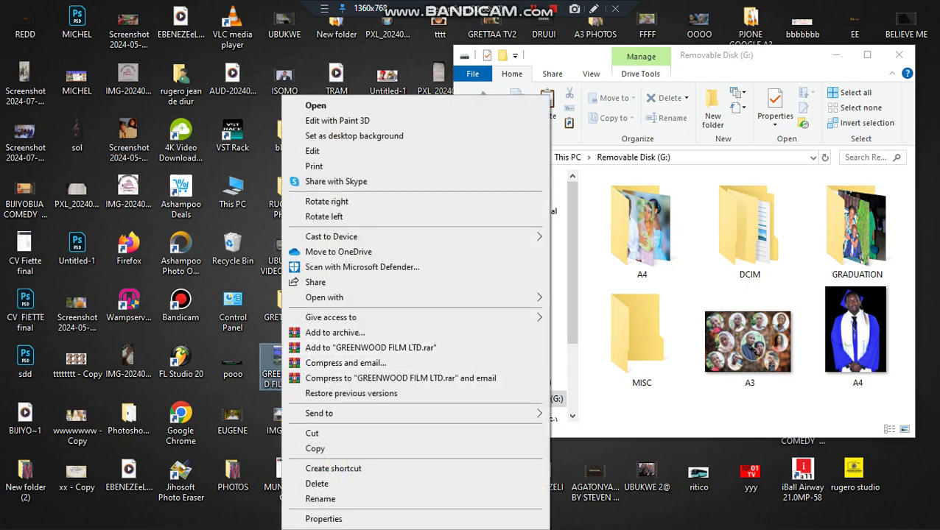
pyautogui.press('Escape')
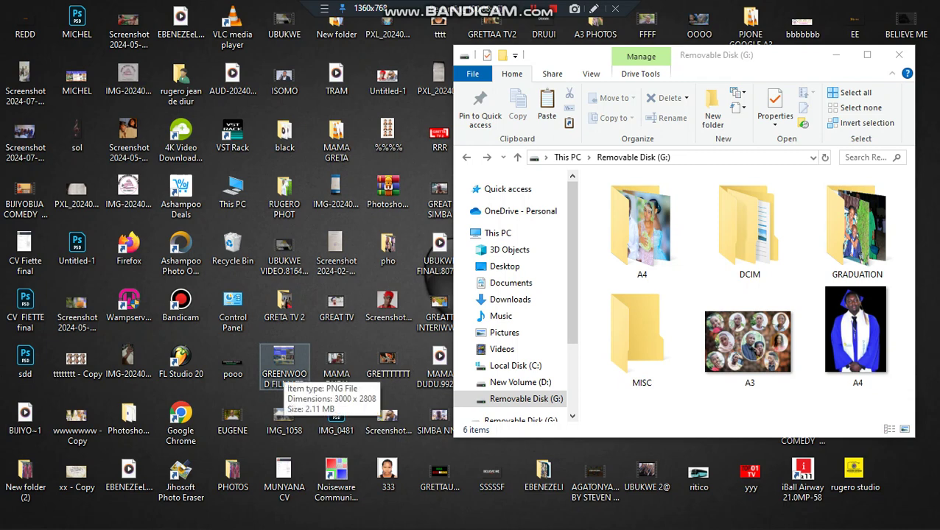
pyautogui.rightClick(280, 368)
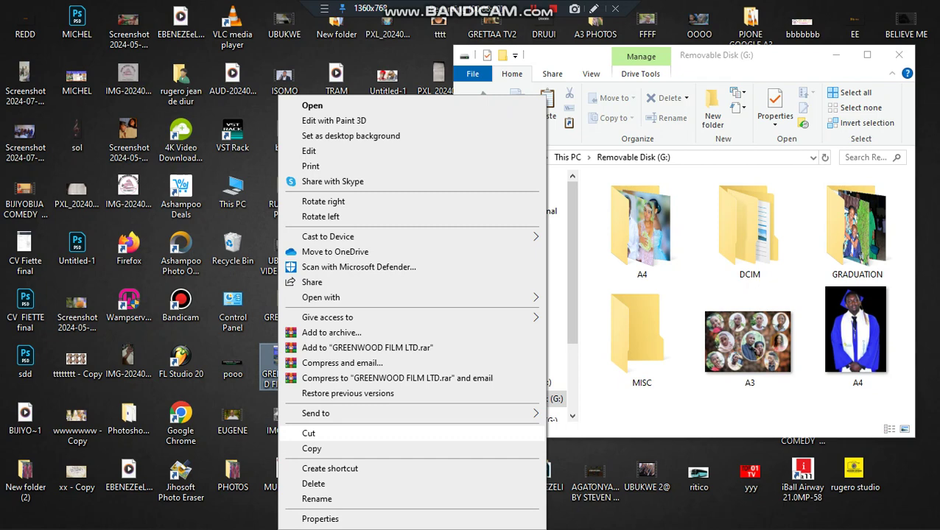
pyautogui.click(309, 433)
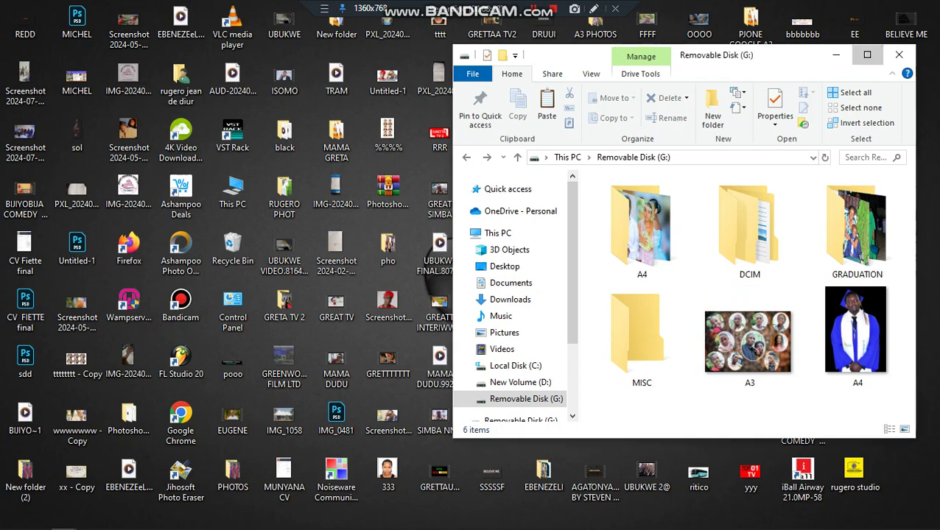
# - Maximize the drive window, paste the cut image into the drive's root, and check it there with the window restored beside the desktop
pyautogui.click(867, 55)
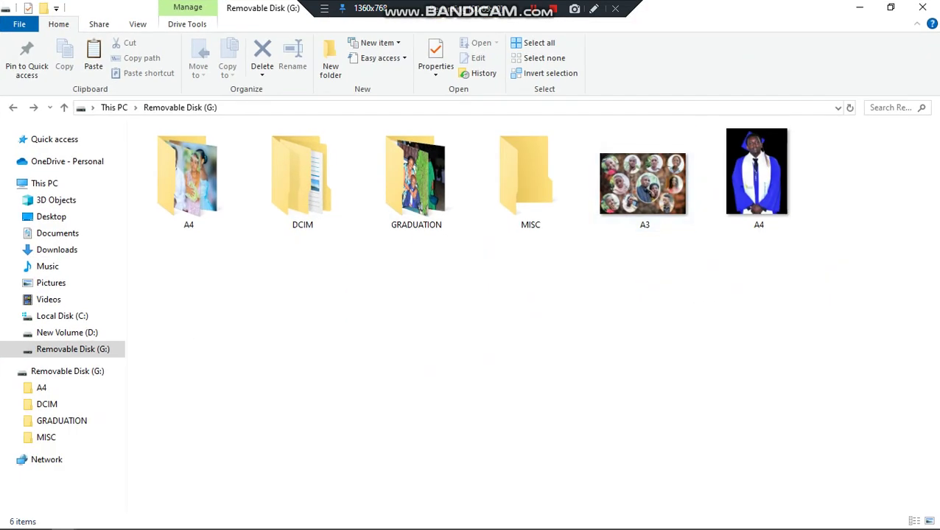
pyautogui.rightClick(389, 315)
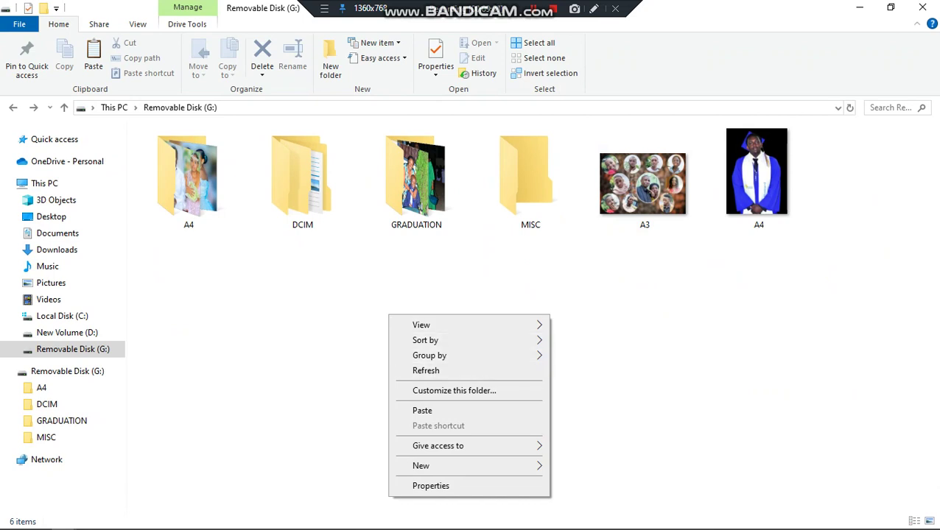
pyautogui.click(423, 411)
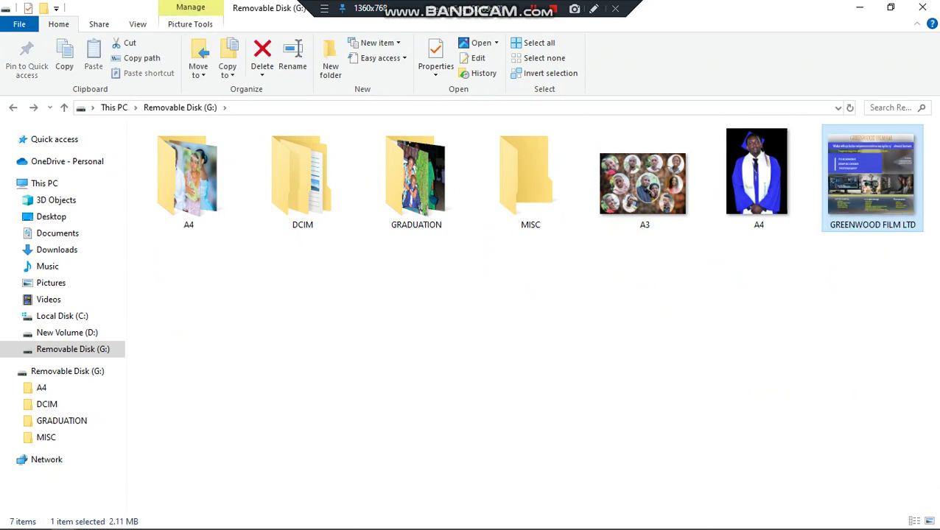
pyautogui.click(890, 6)
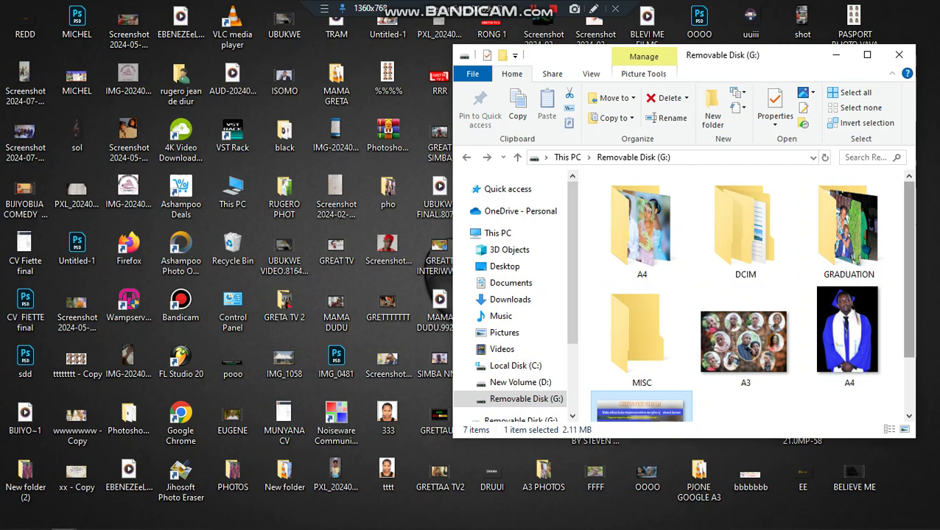
pyautogui.scroll(-1, 744, 294)
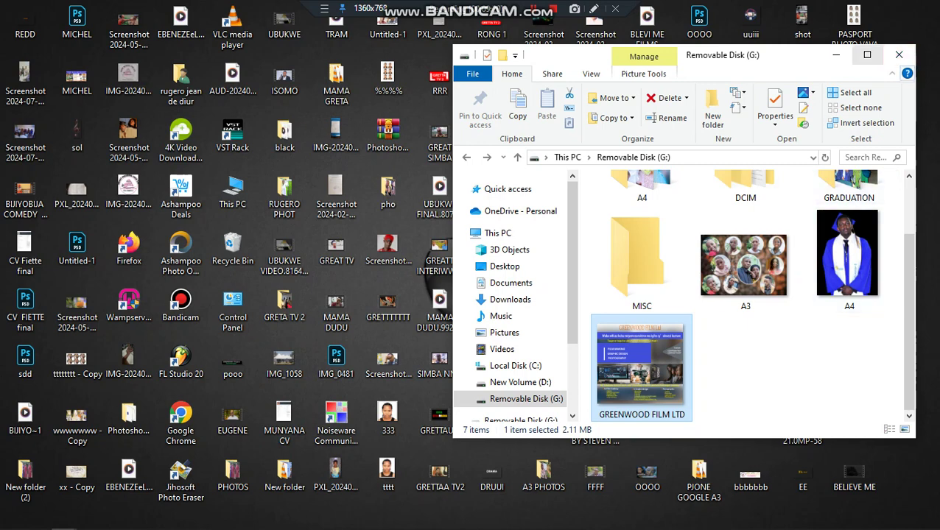
# - Maximize the drive window again and permanently delete the moved GREENWOOD FILM LTD image from Removable Disk (G:)
pyautogui.click(867, 55)
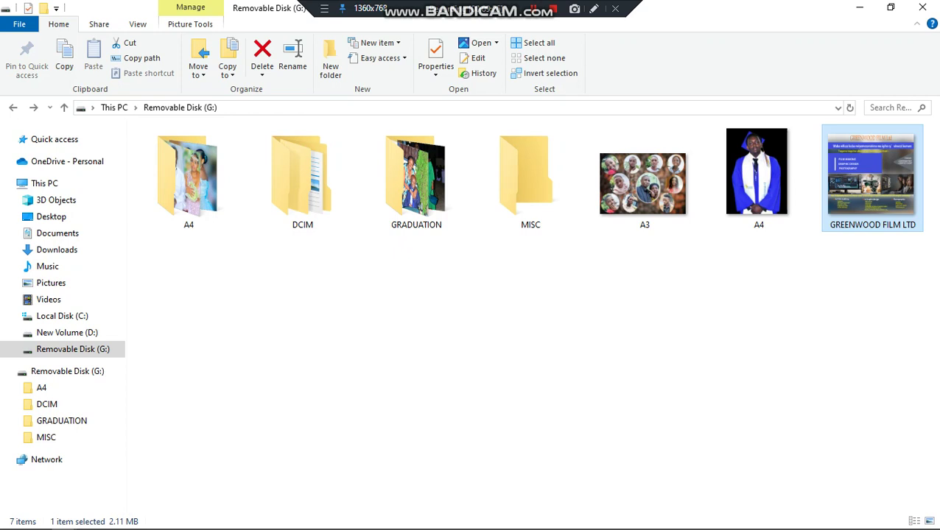
pyautogui.hotkey('shift', 'F10')
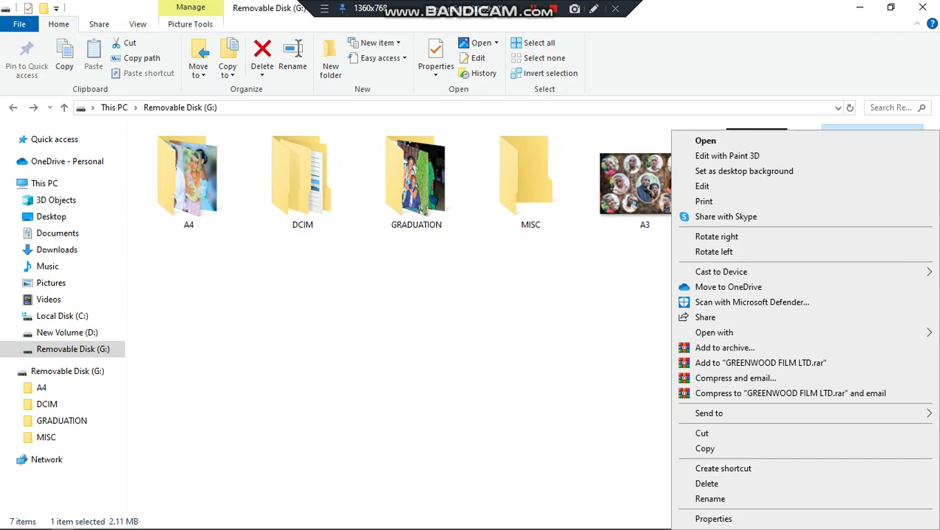
pyautogui.press('Down')
pyautogui.press('Return')
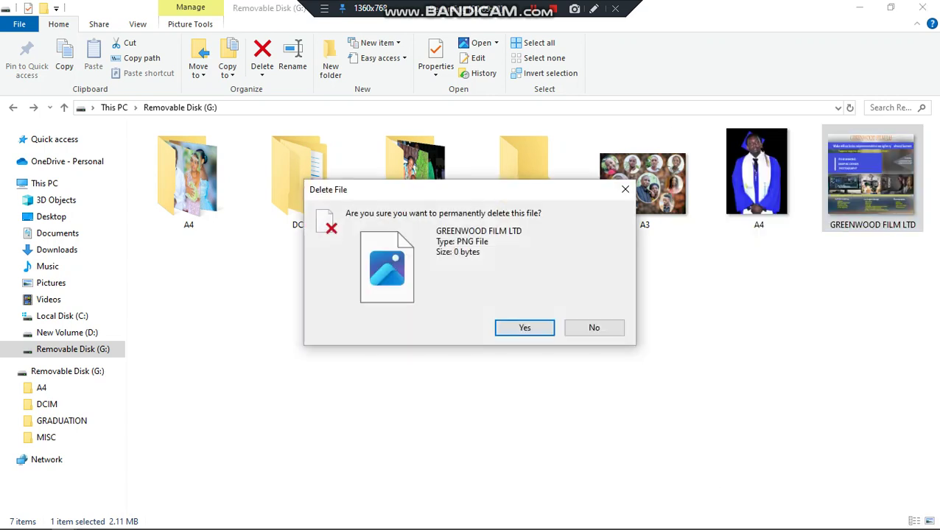
pyautogui.press('Return')
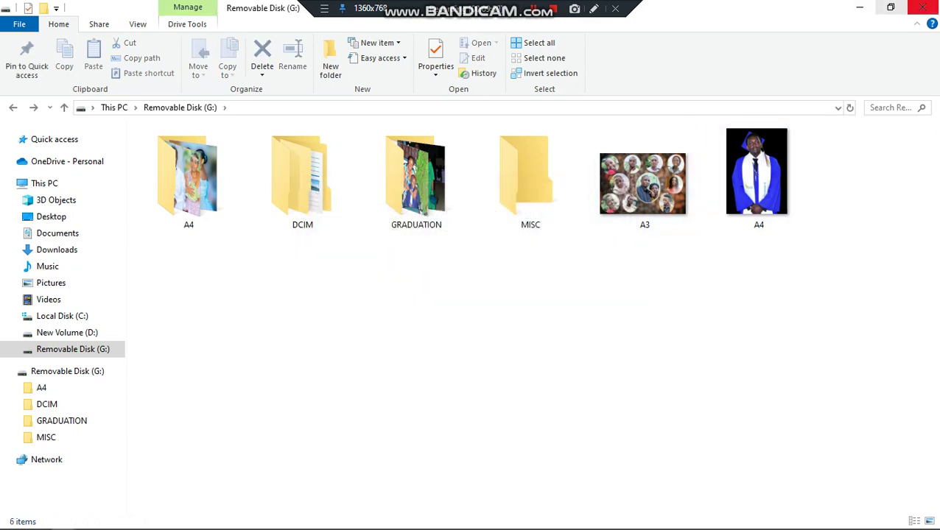
# - Restore the drive window to a smaller size, shift it across the desktop, and bring the focus to the desktop
pyautogui.click(890, 6)
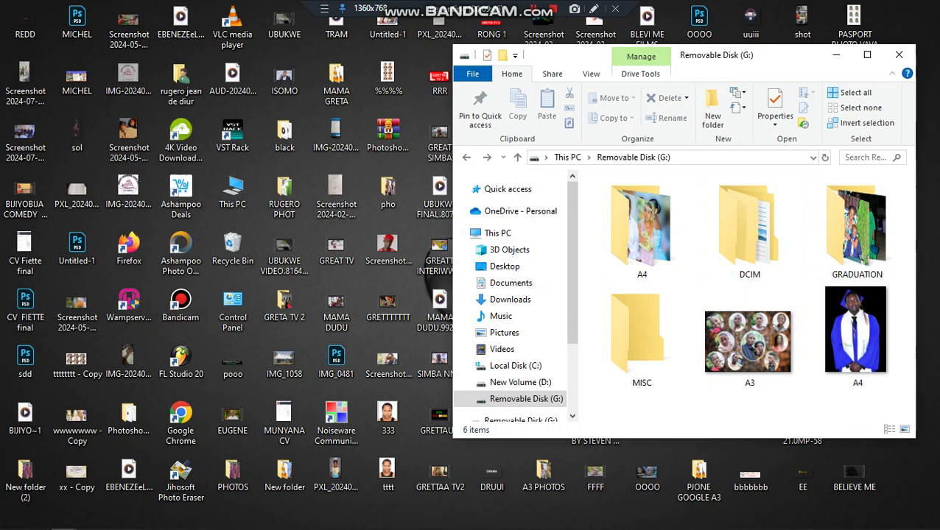
pyautogui.moveTo(767, 55); pyautogui.dragTo(683, 45)
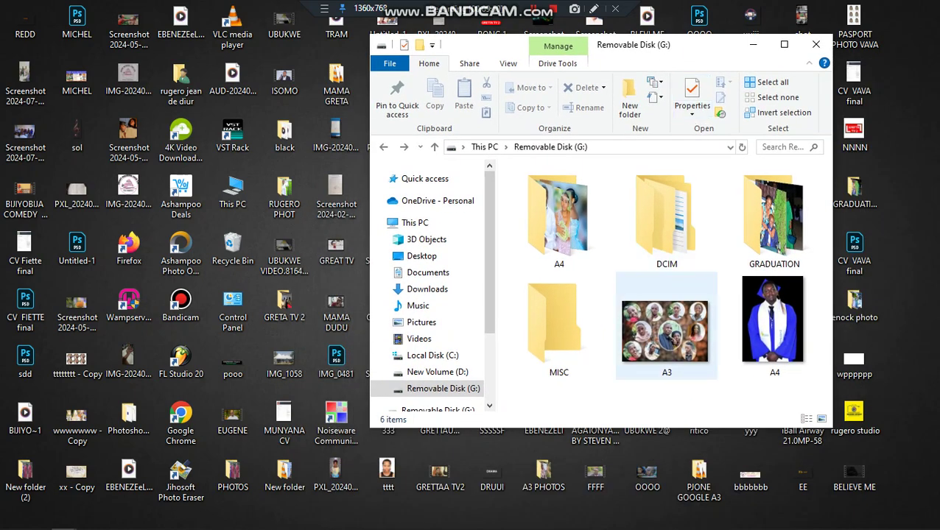
pyautogui.click(414, 453)
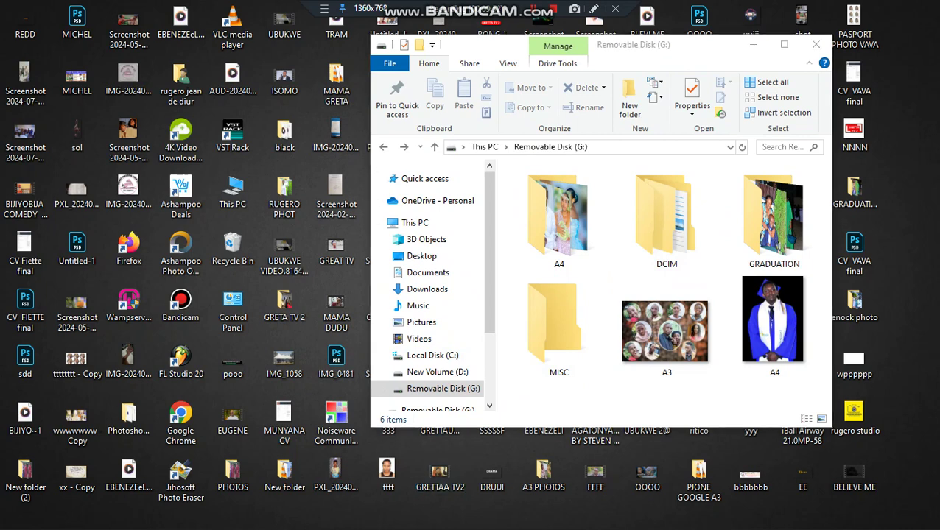